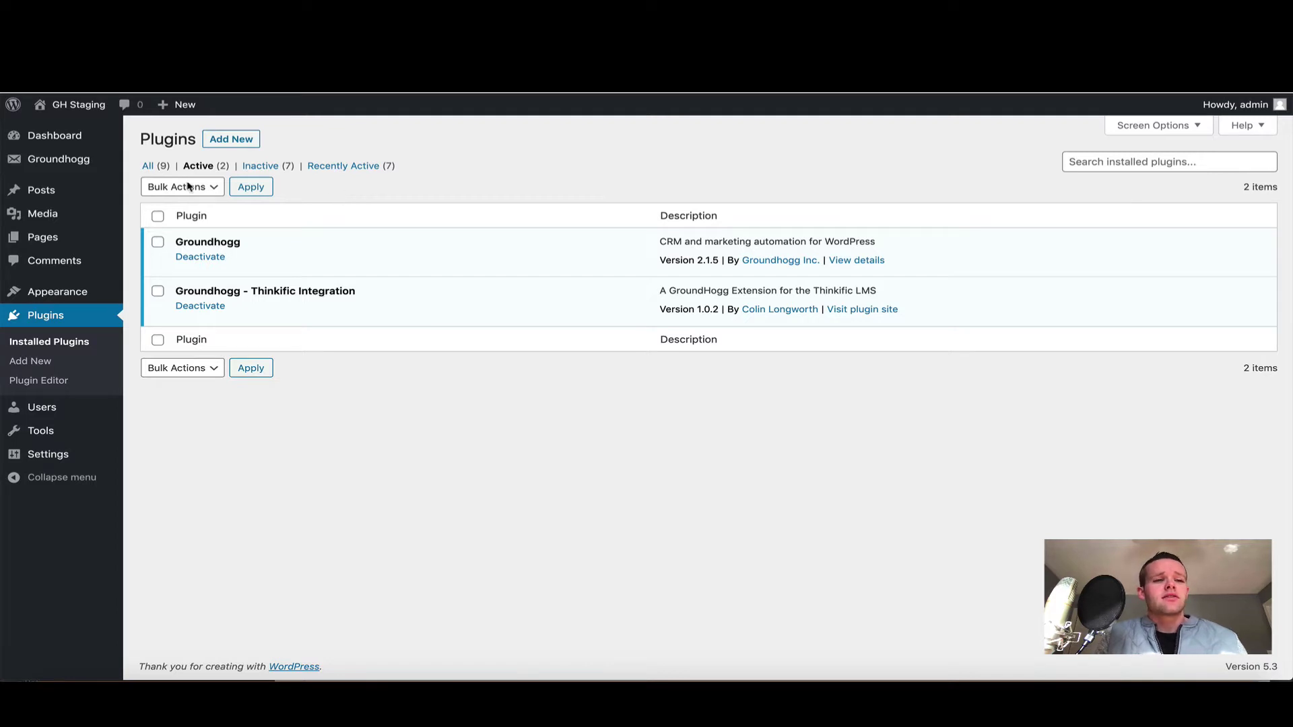
Go to the Thinkific tab of the Groundhogg settings.
mouse_move(81, 156)
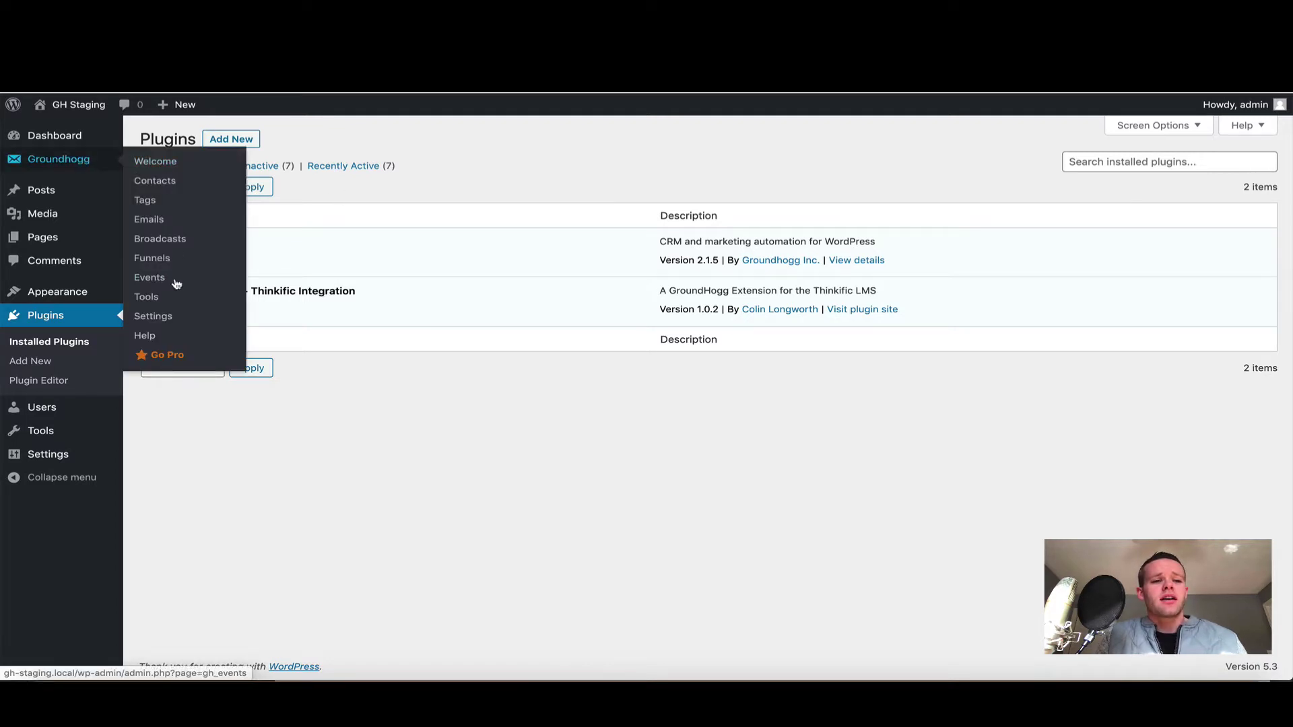
click(165, 317)
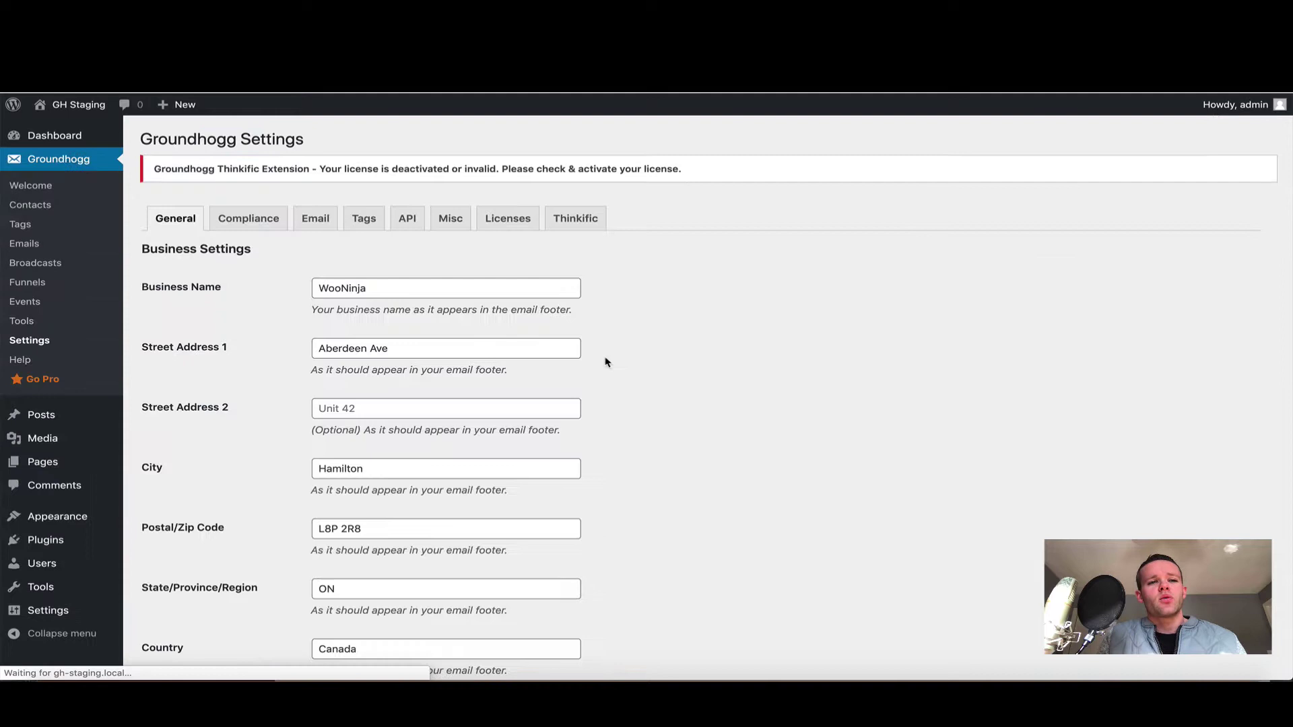
click(602, 214)
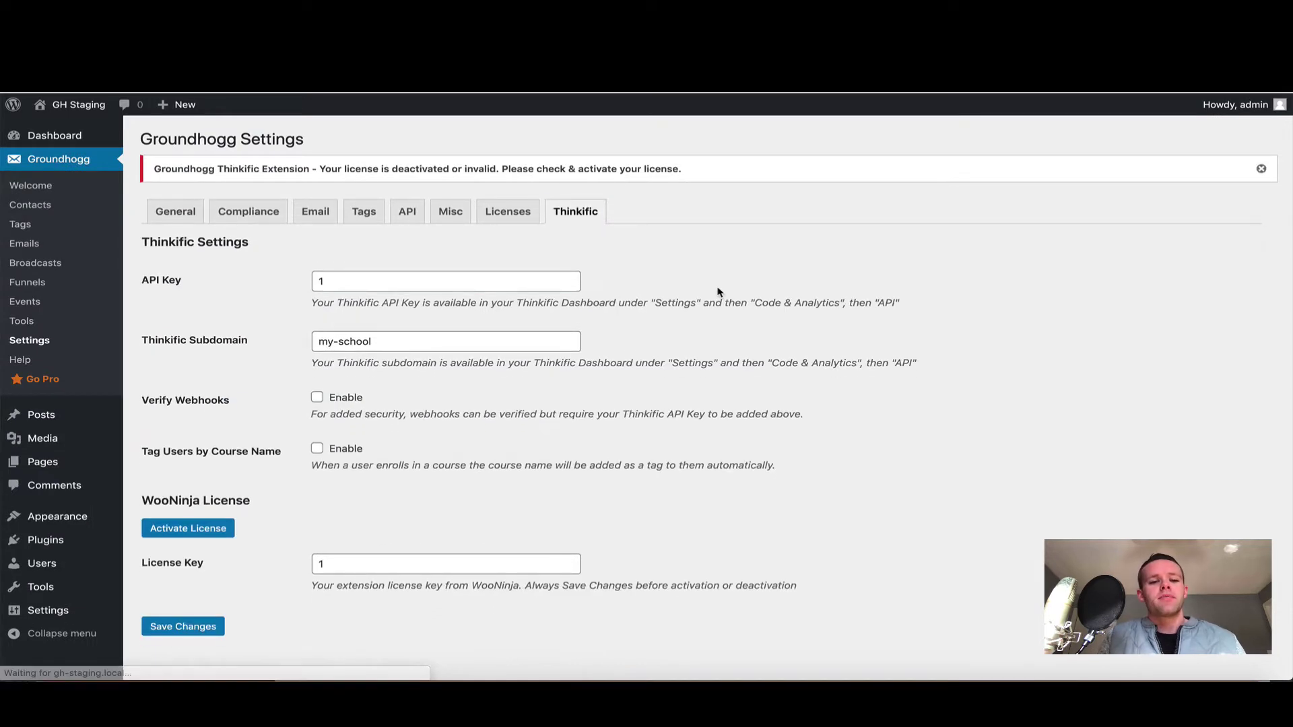
scroll(719, 291, down, 1)
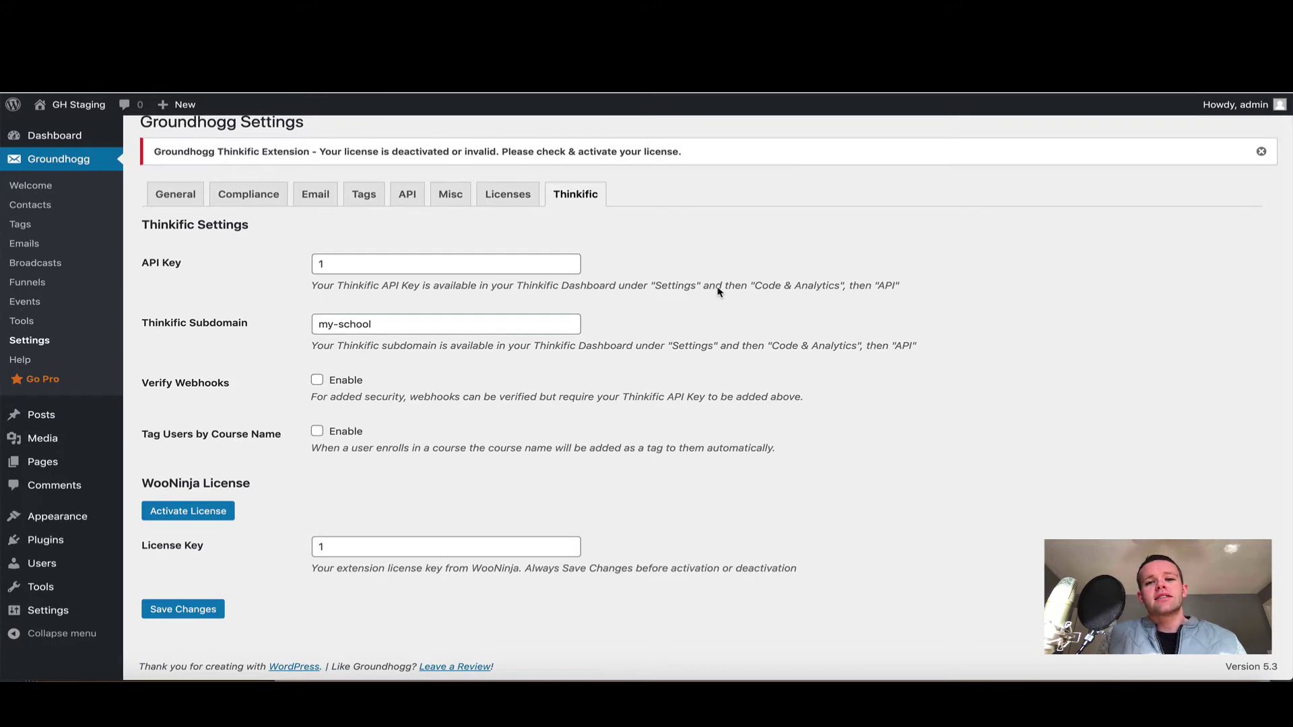
Replace the License Key with the pasted extension key, save, and activate the license.
click(341, 550)
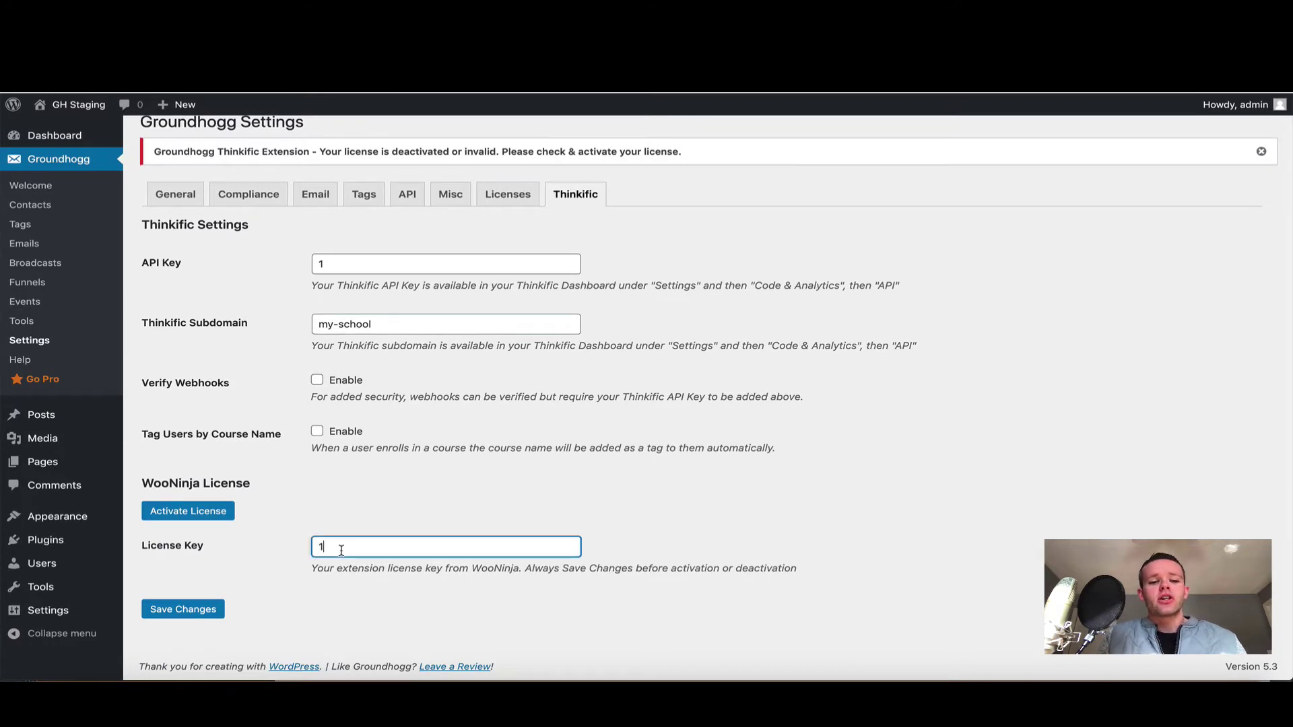
key(BackSpace)
key(ctrl+v)
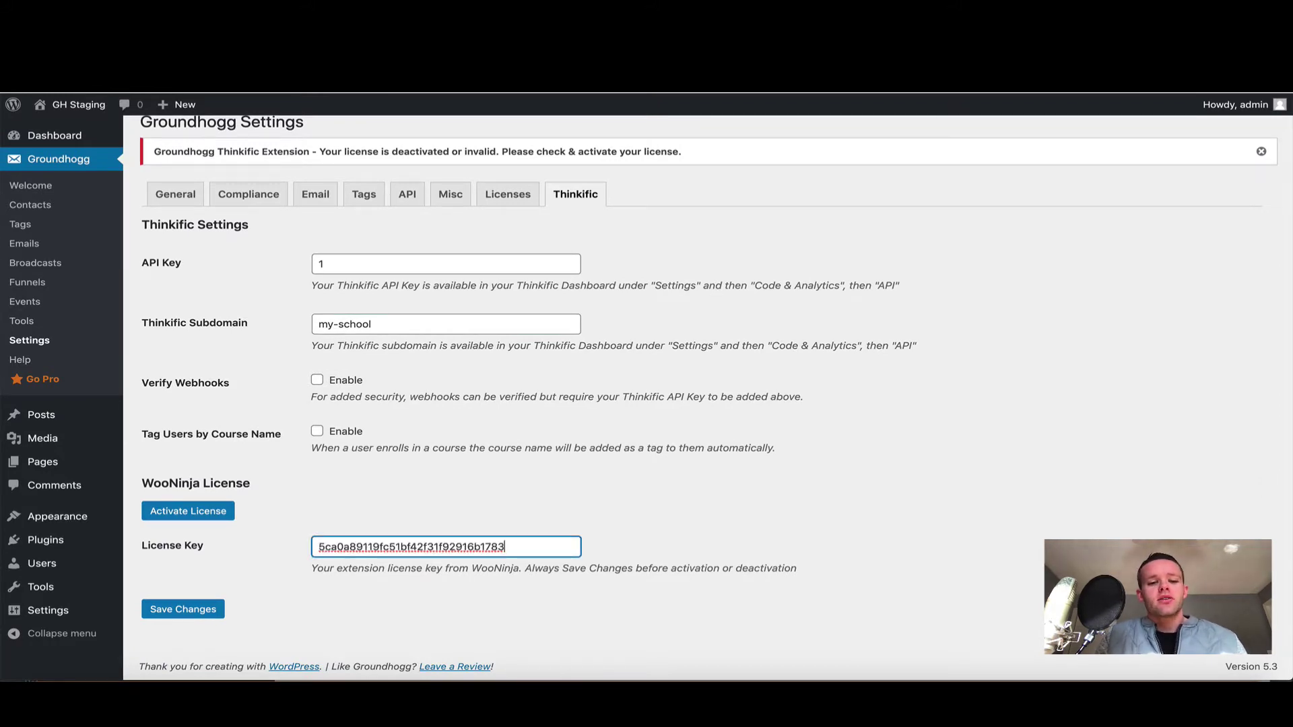
click(414, 601)
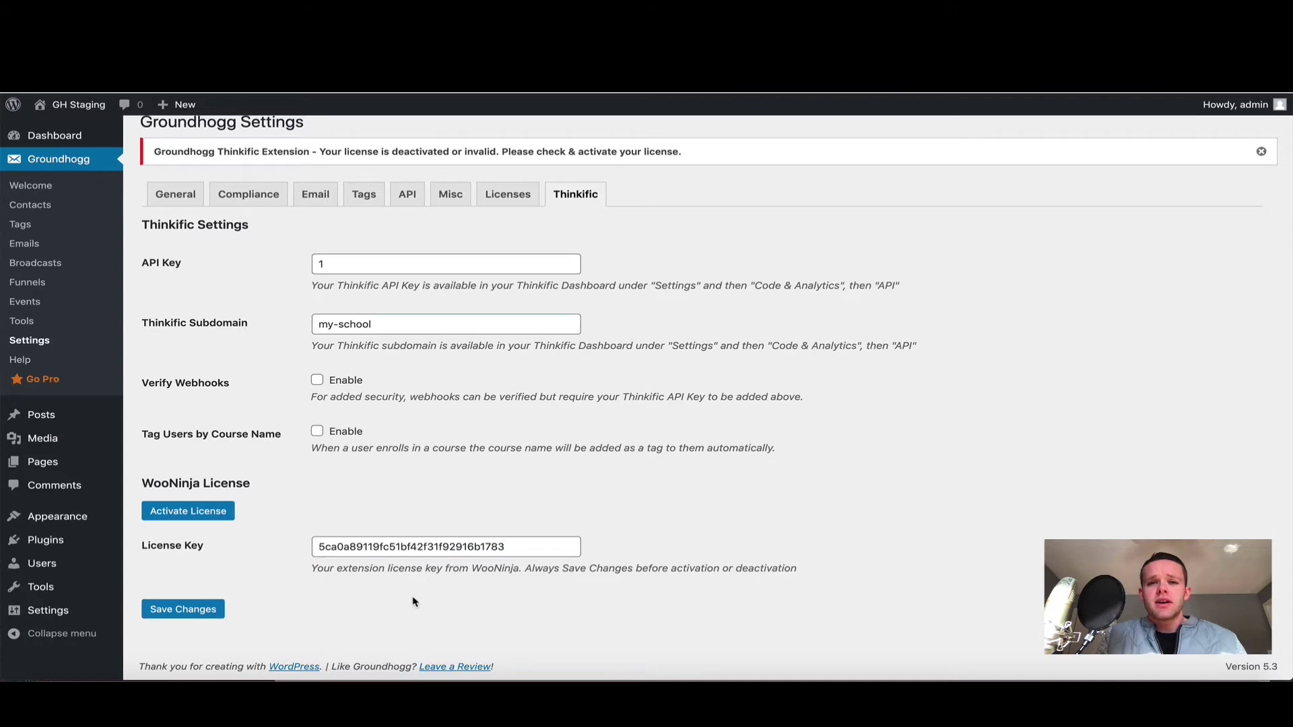
click(219, 611)
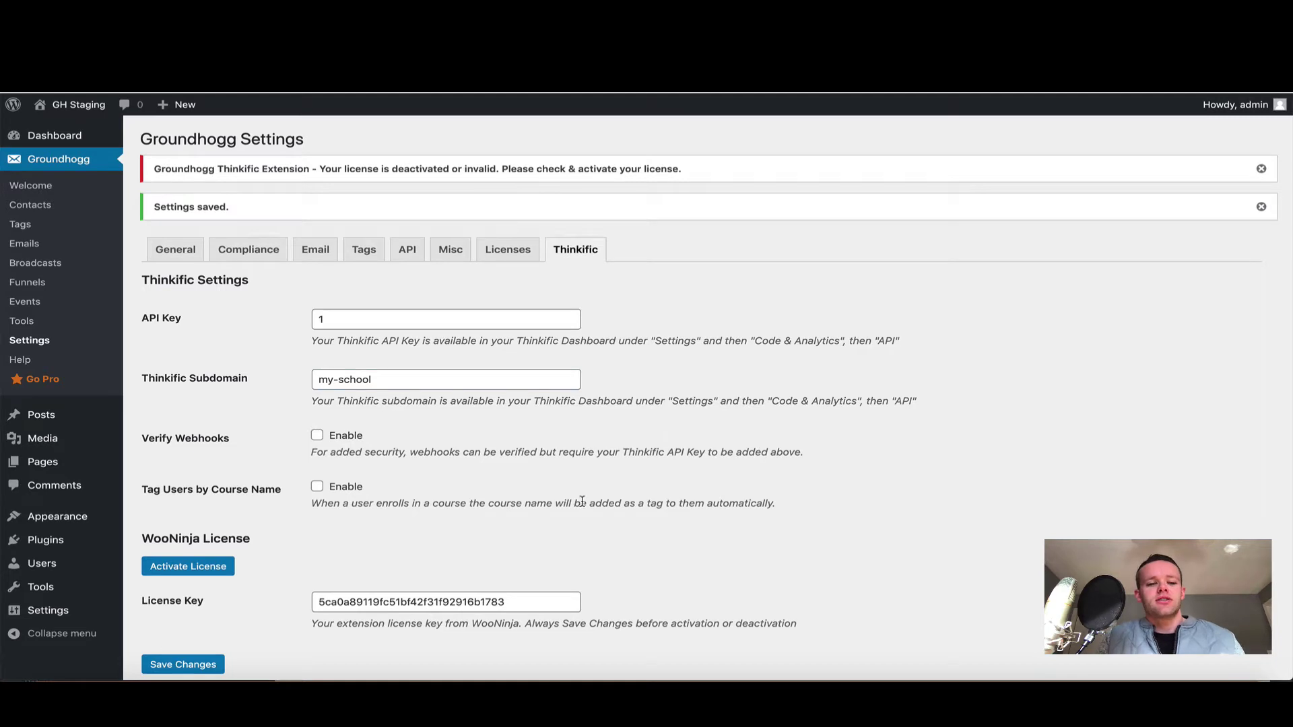
click(206, 574)
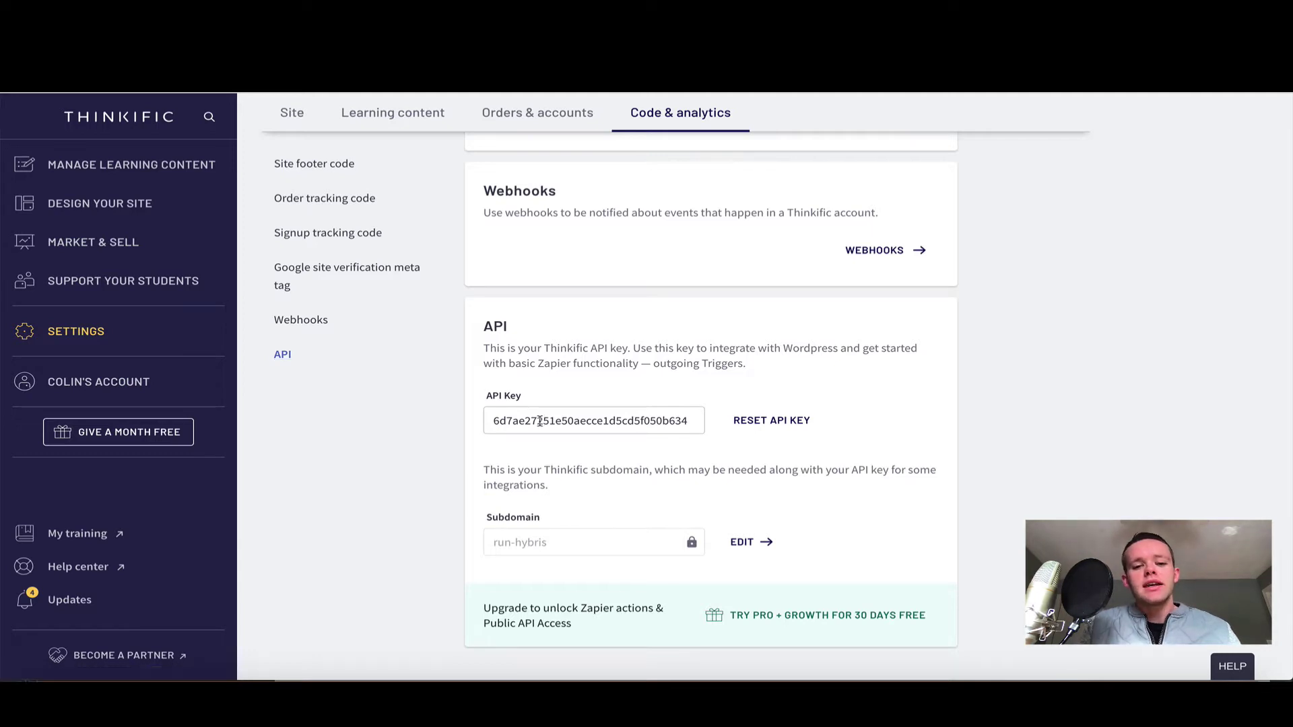
Select the account API Key on Thinkific's Code & analytics API settings for copying.
click(587, 423)
key(ctrl+c)
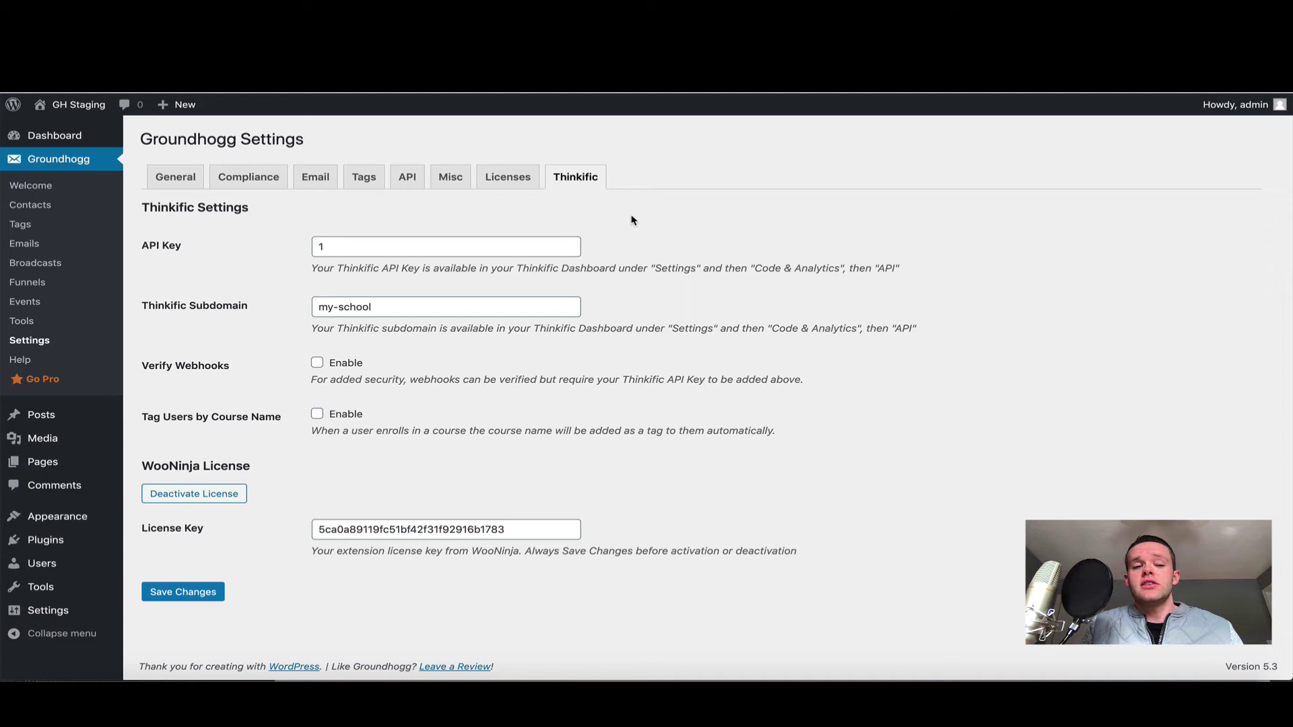
Put the copied Thinkific API key in the API Key field, leaving subdomain my-school.
triple_click(463, 249)
key(ctrl+v)
click(681, 264)
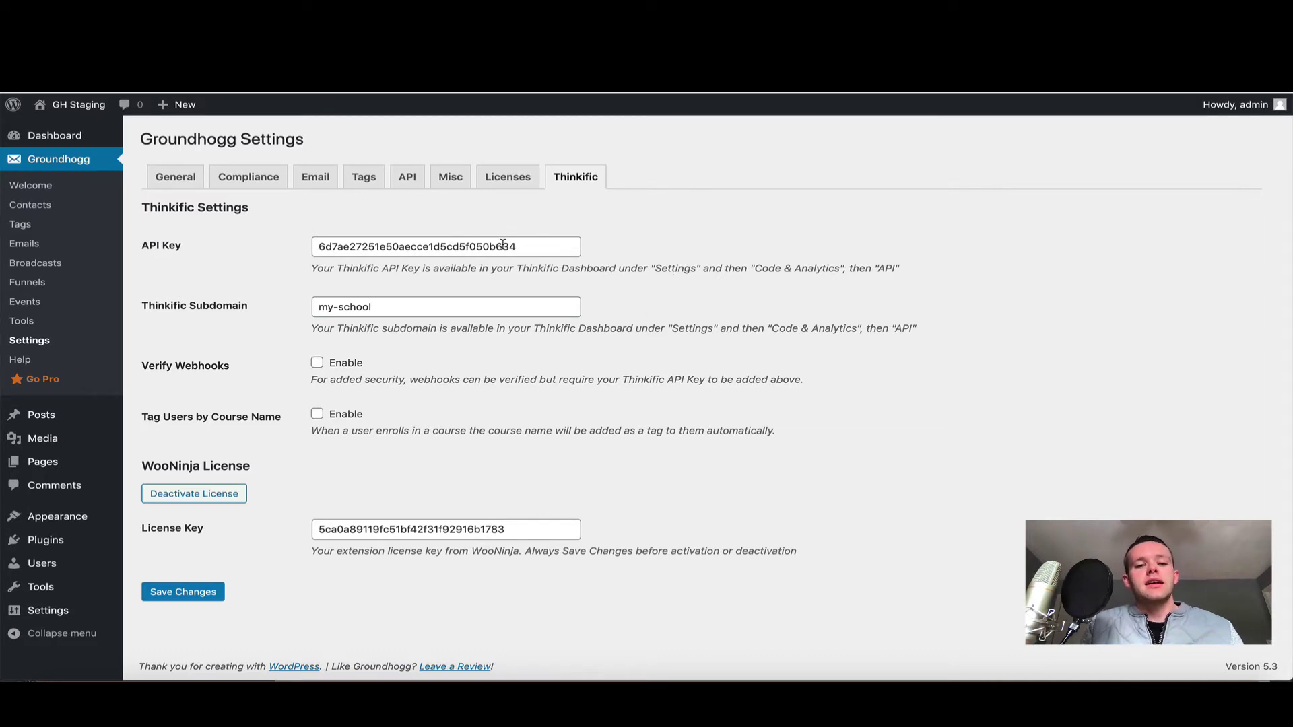
drag(388, 307, 314, 307)
click(683, 241)
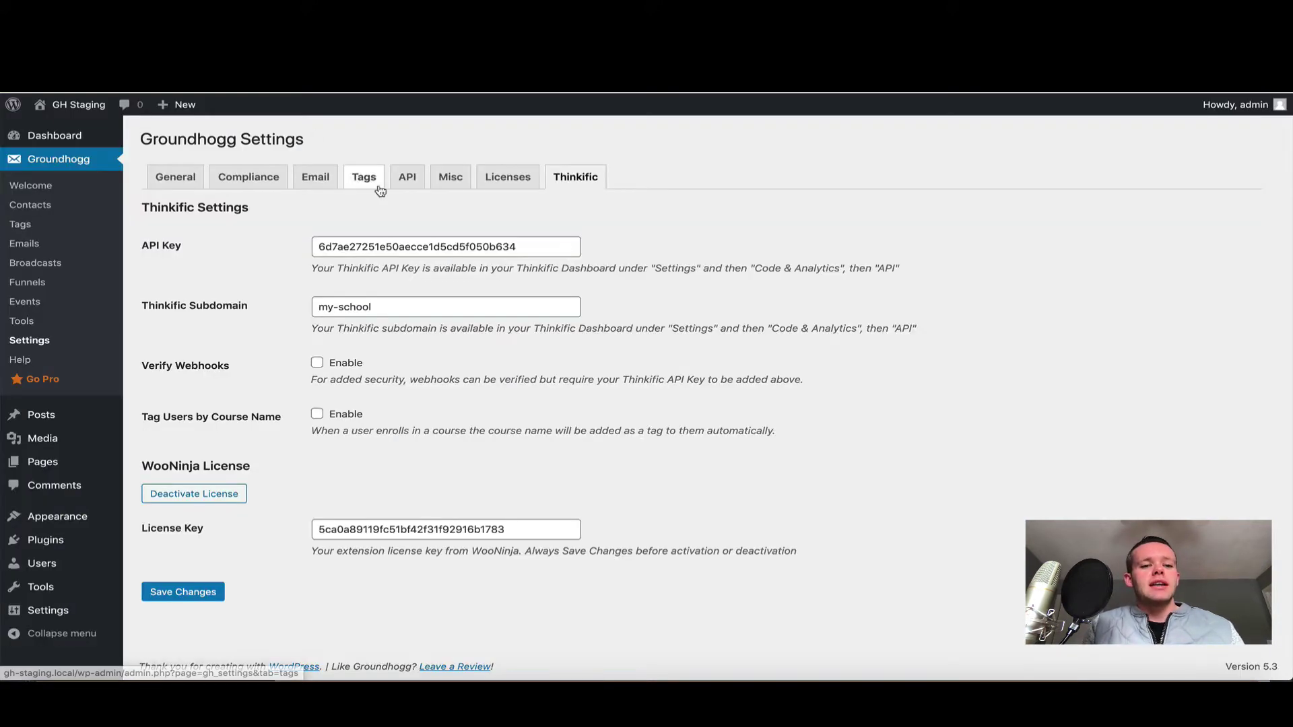
Change the Thinkific subdomain to run-hybris, enable Verify Webhooks, and save the settings.
triple_click(381, 301)
text(run-hybris)
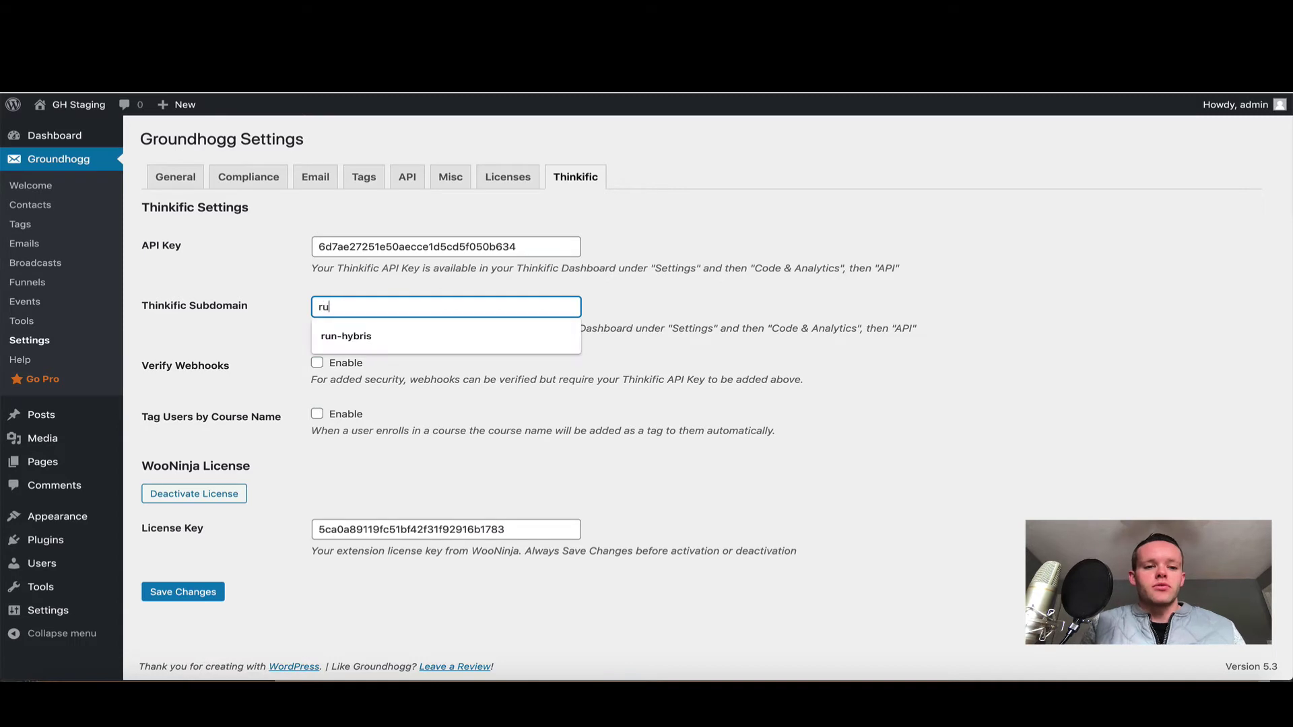
click(729, 349)
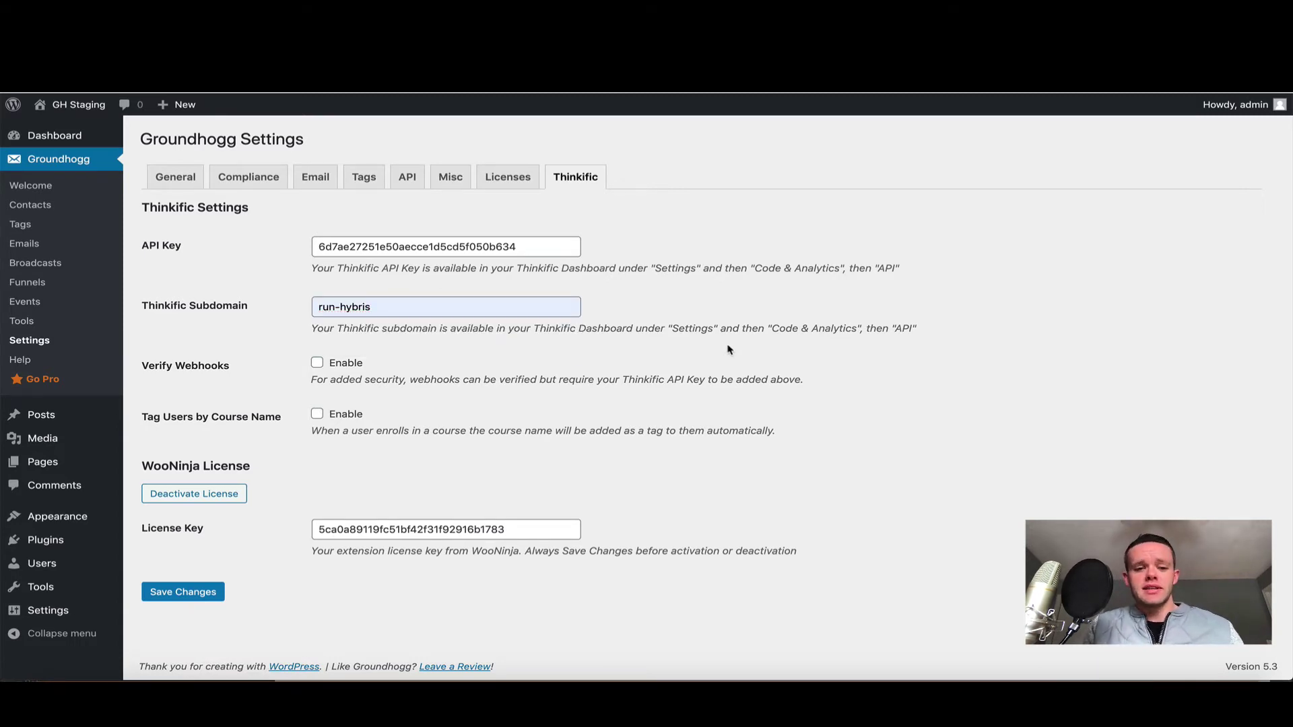
click(317, 364)
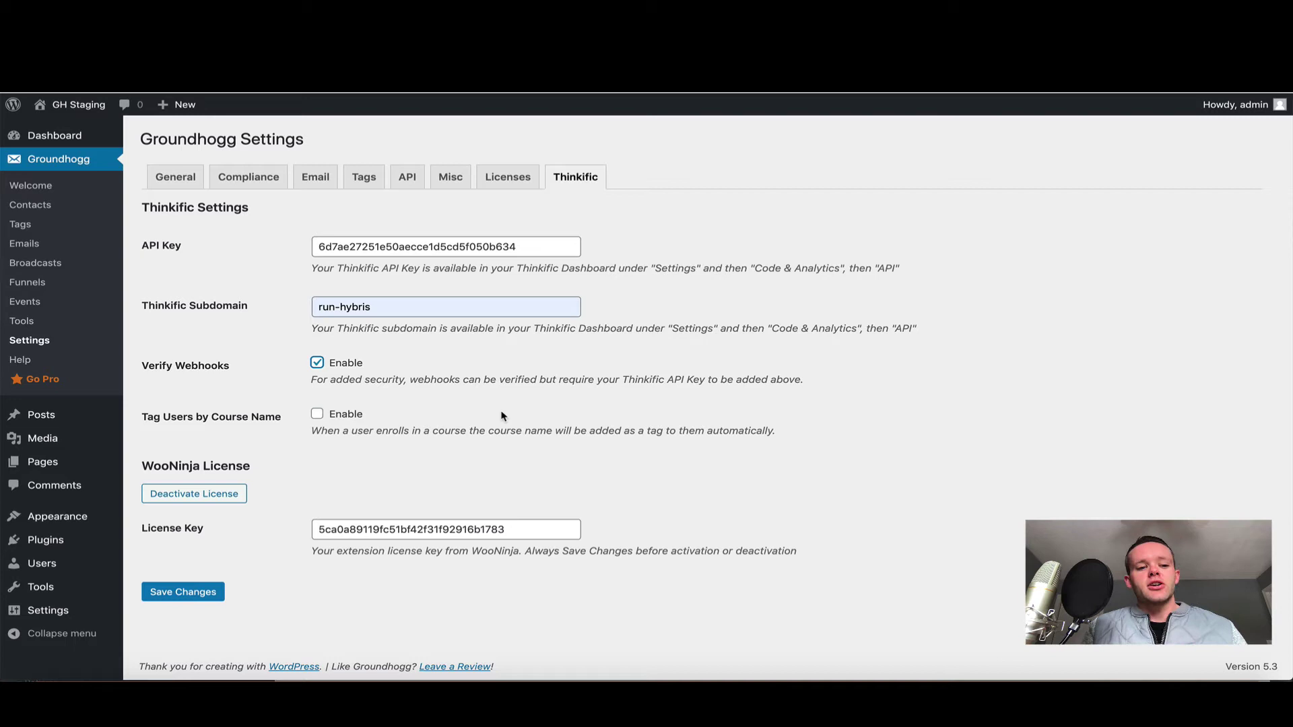
click(199, 586)
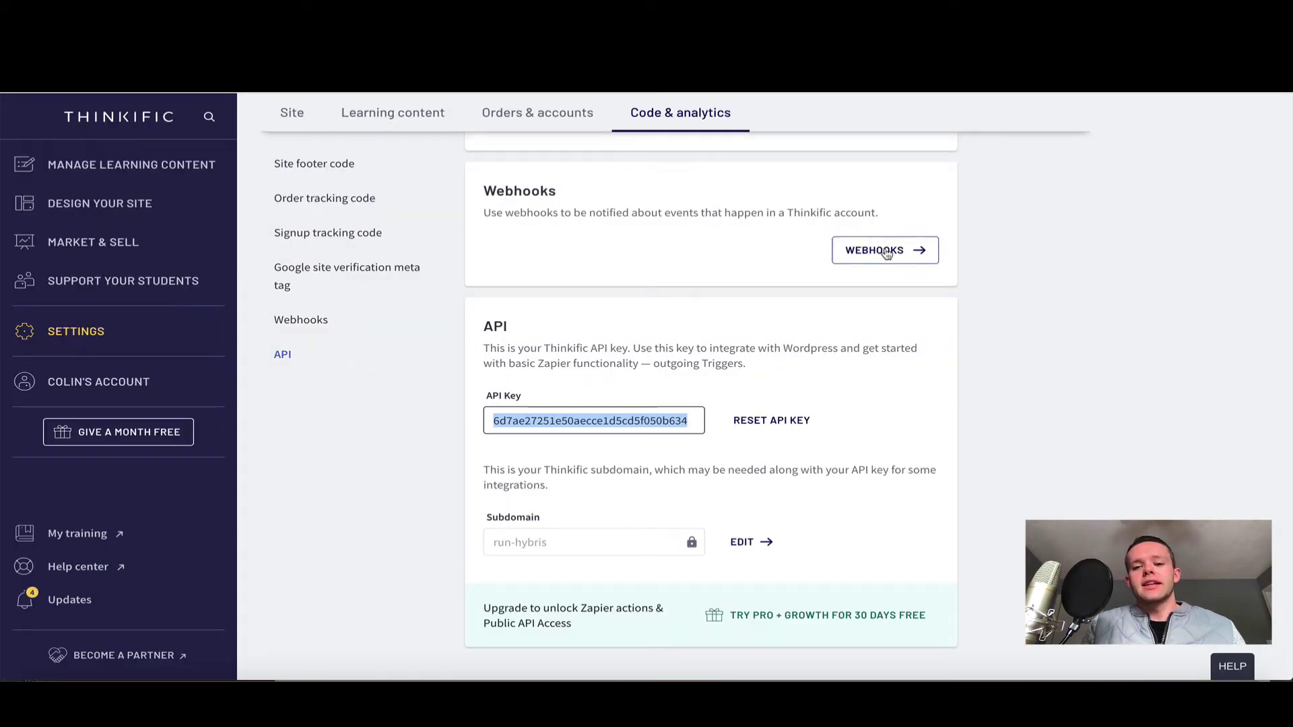
Go to Thinkific's Webhooks page showing the six existing webhooks.
click(886, 251)
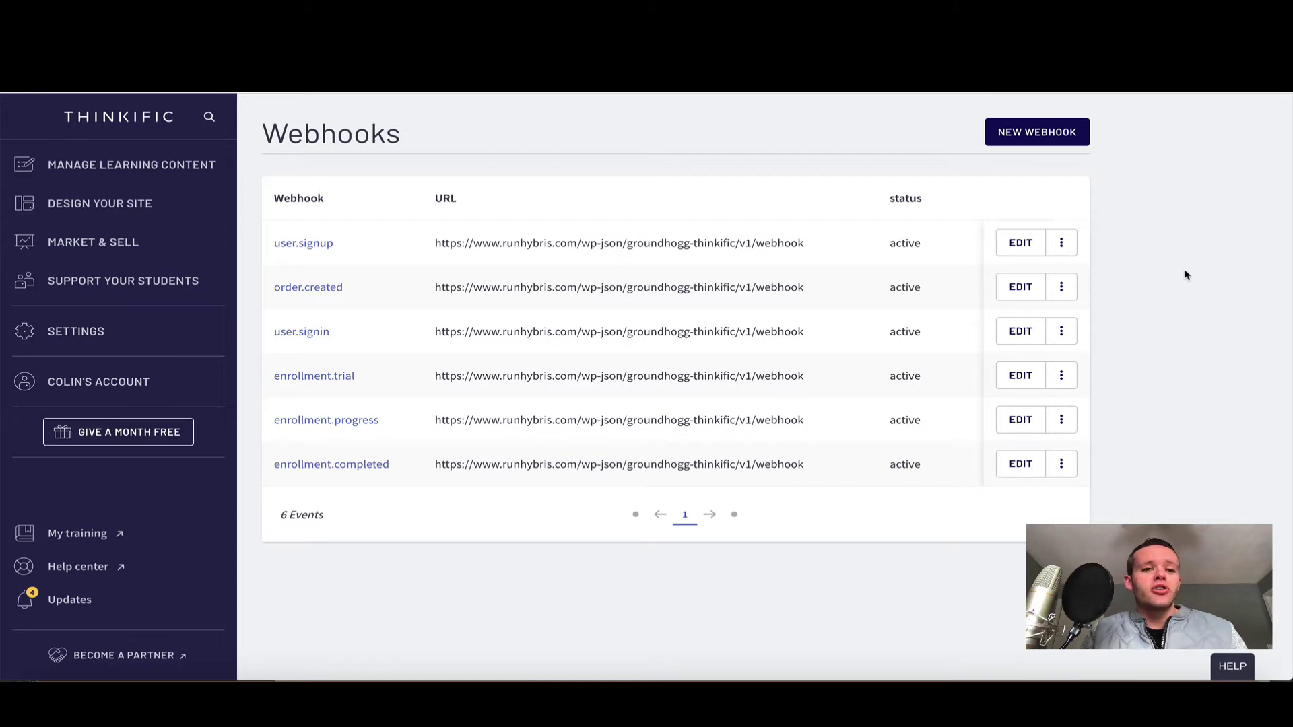
Start a new Thinkific webhook with Model User and Topic user.signup.
click(1073, 133)
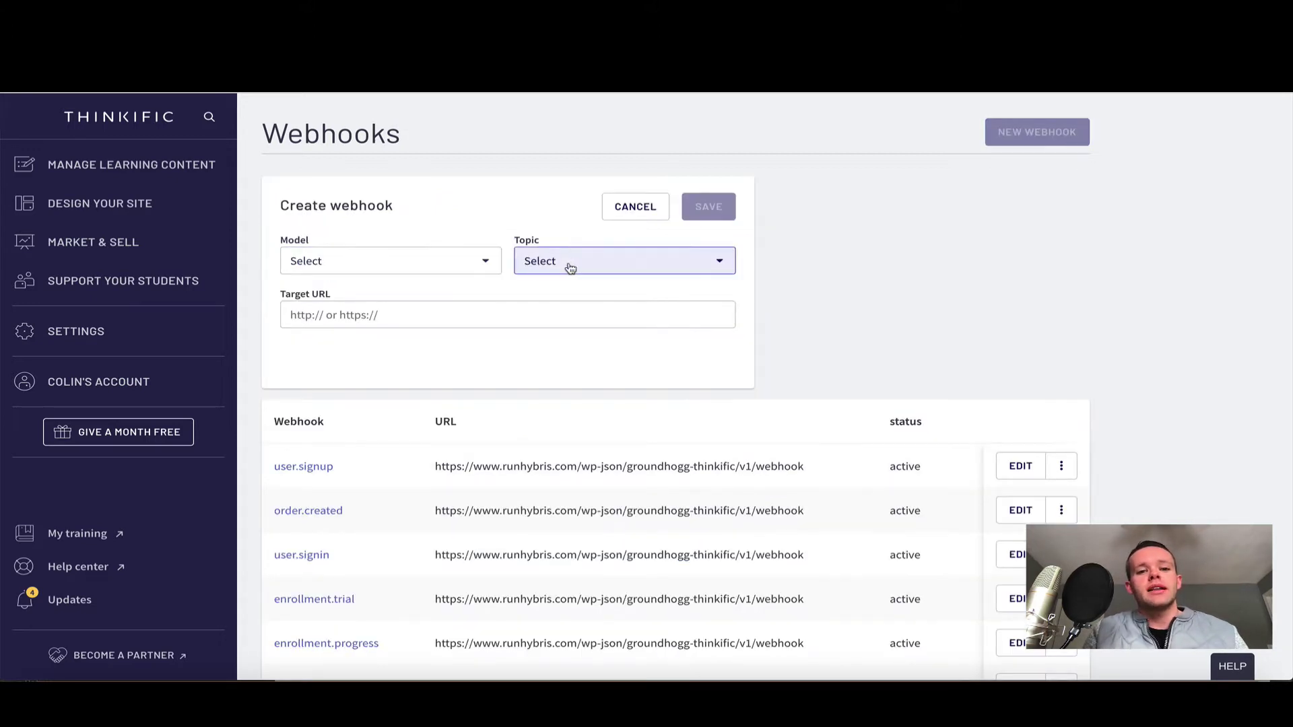
click(478, 266)
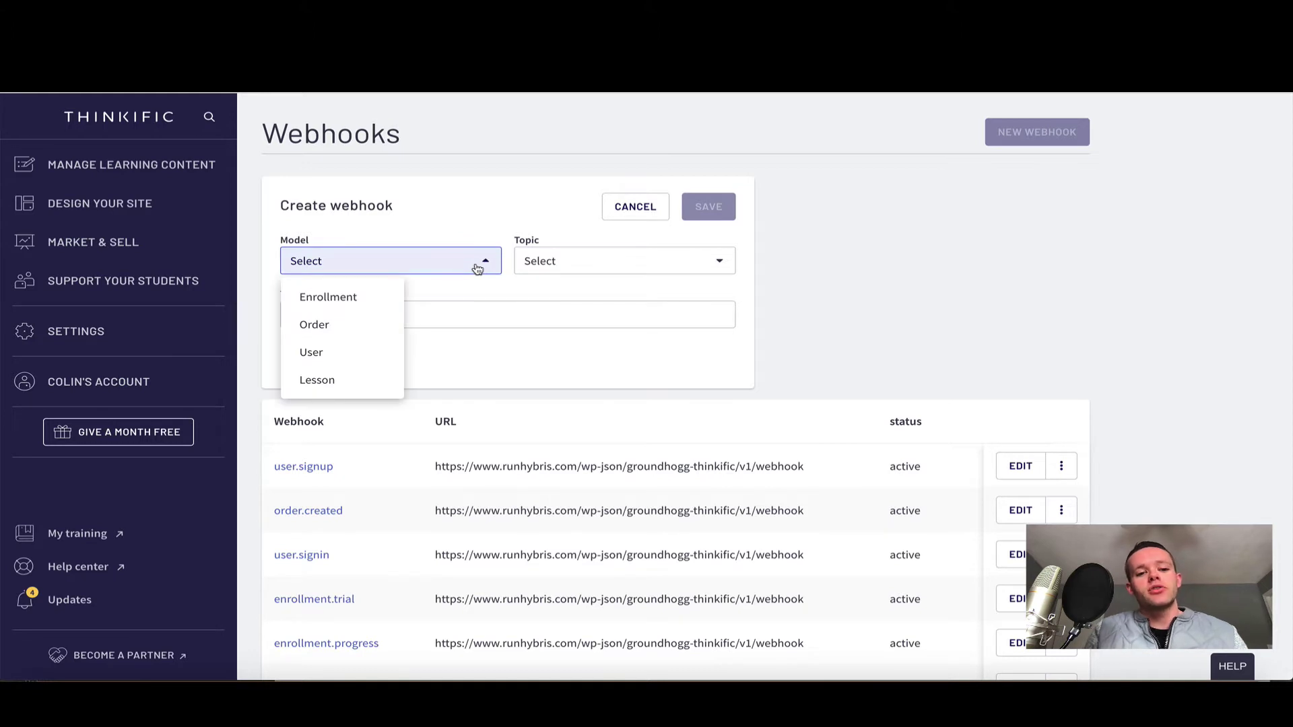
click(335, 353)
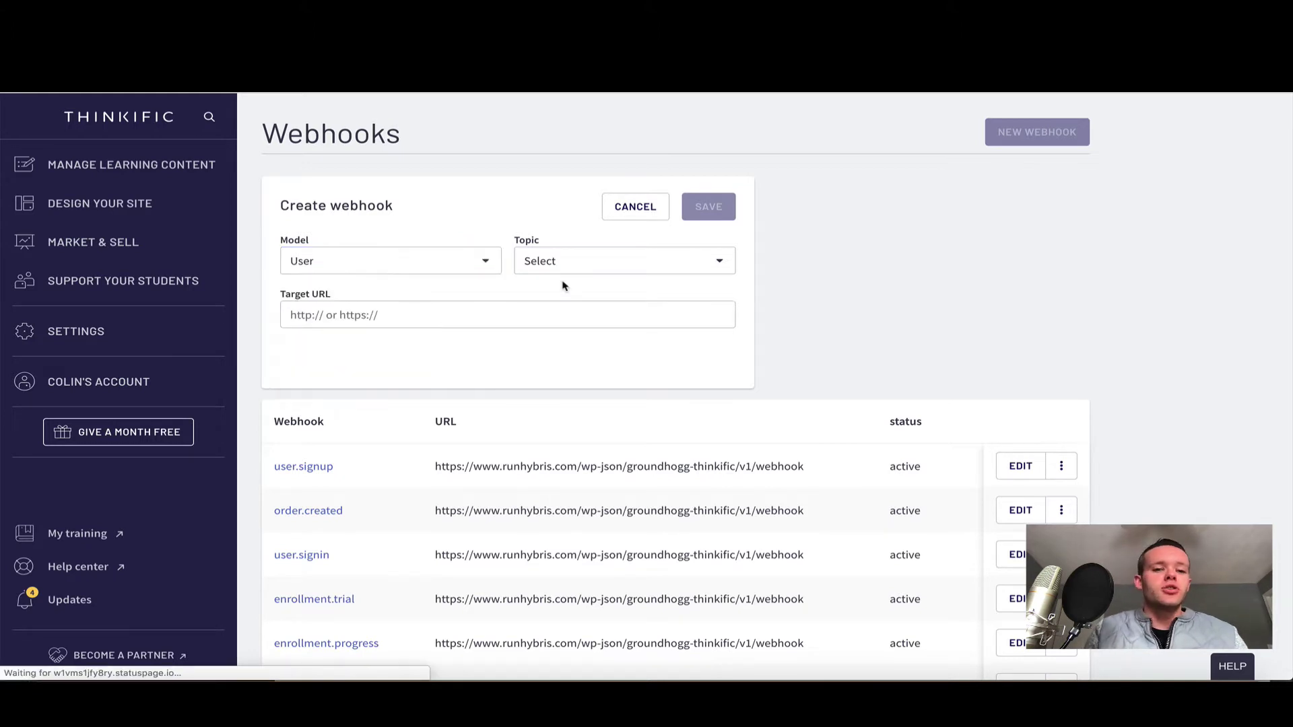
click(585, 268)
click(592, 299)
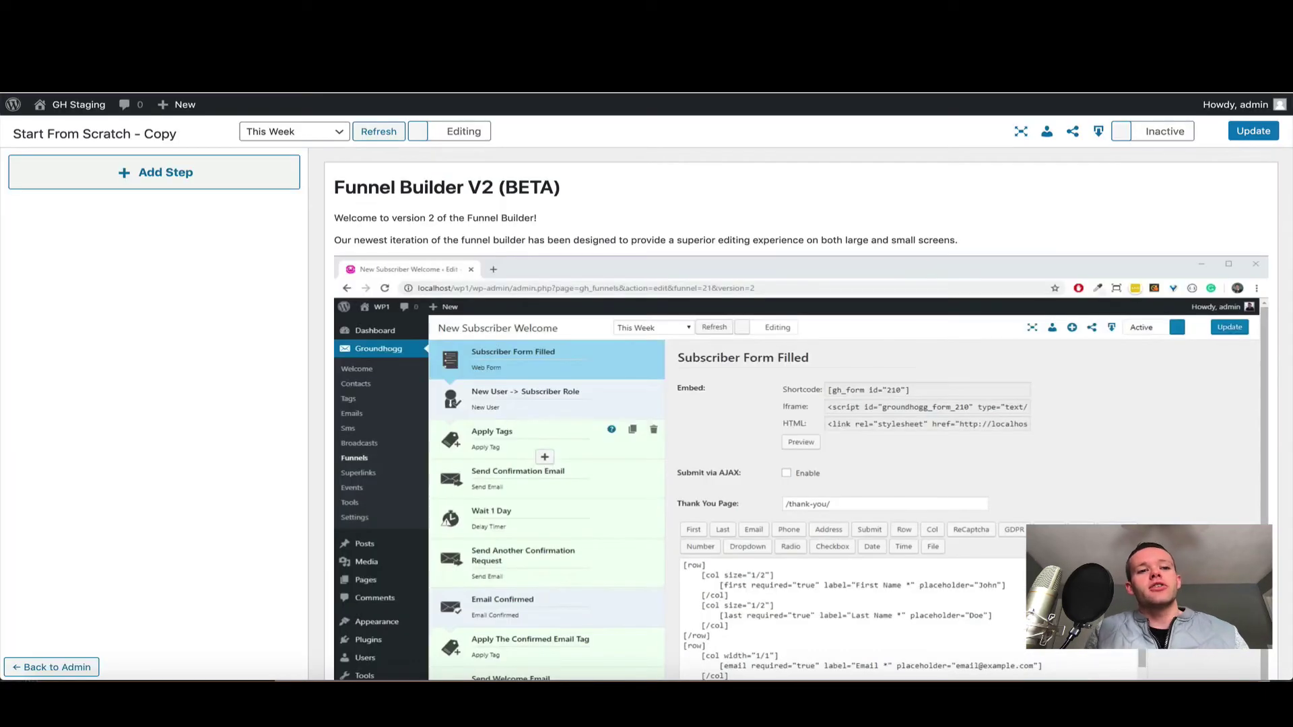
Add a User Sign Up benchmark to the funnel and select its Webhook URL.
click(188, 183)
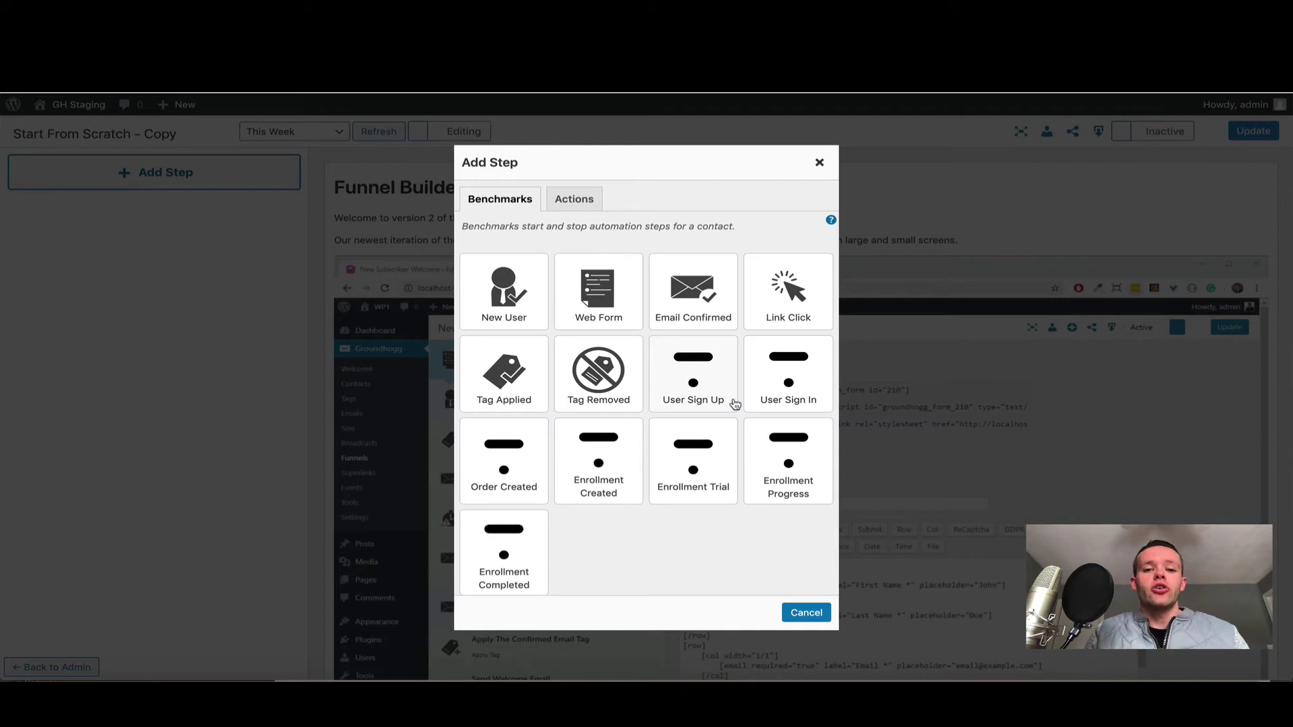
click(703, 386)
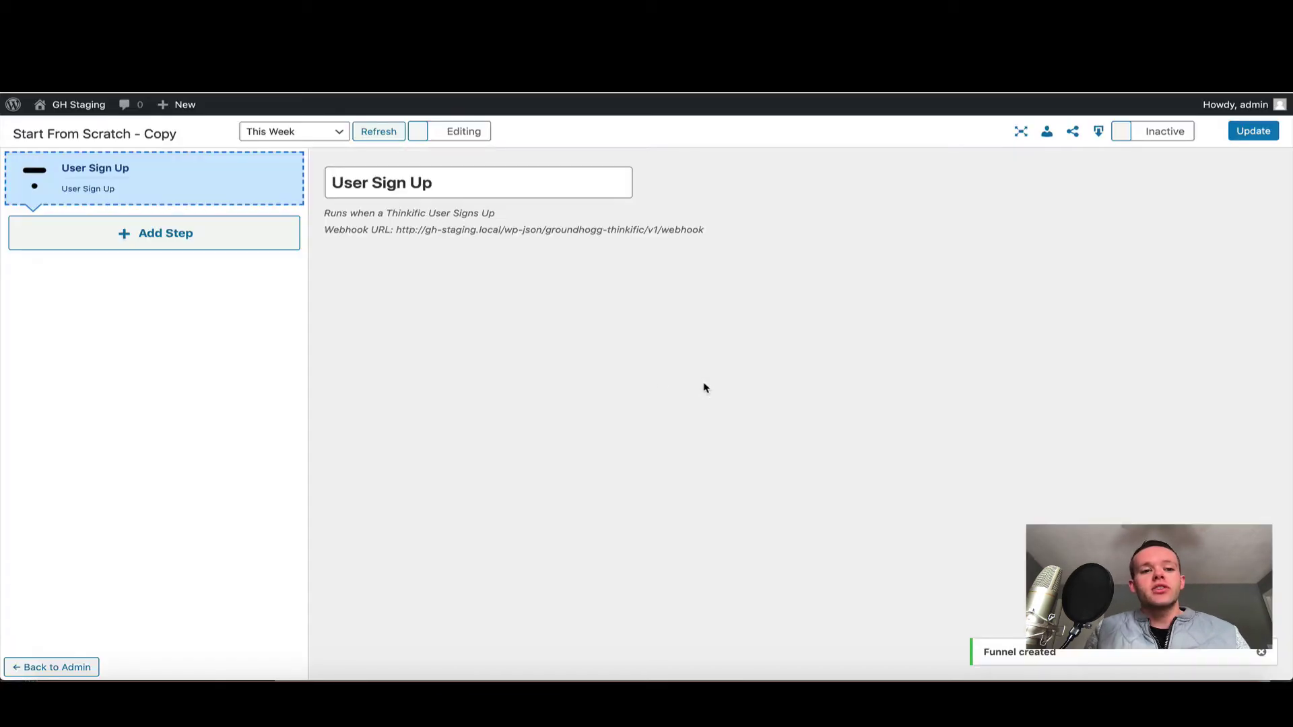
drag(707, 229, 398, 239)
key(ctrl+c)
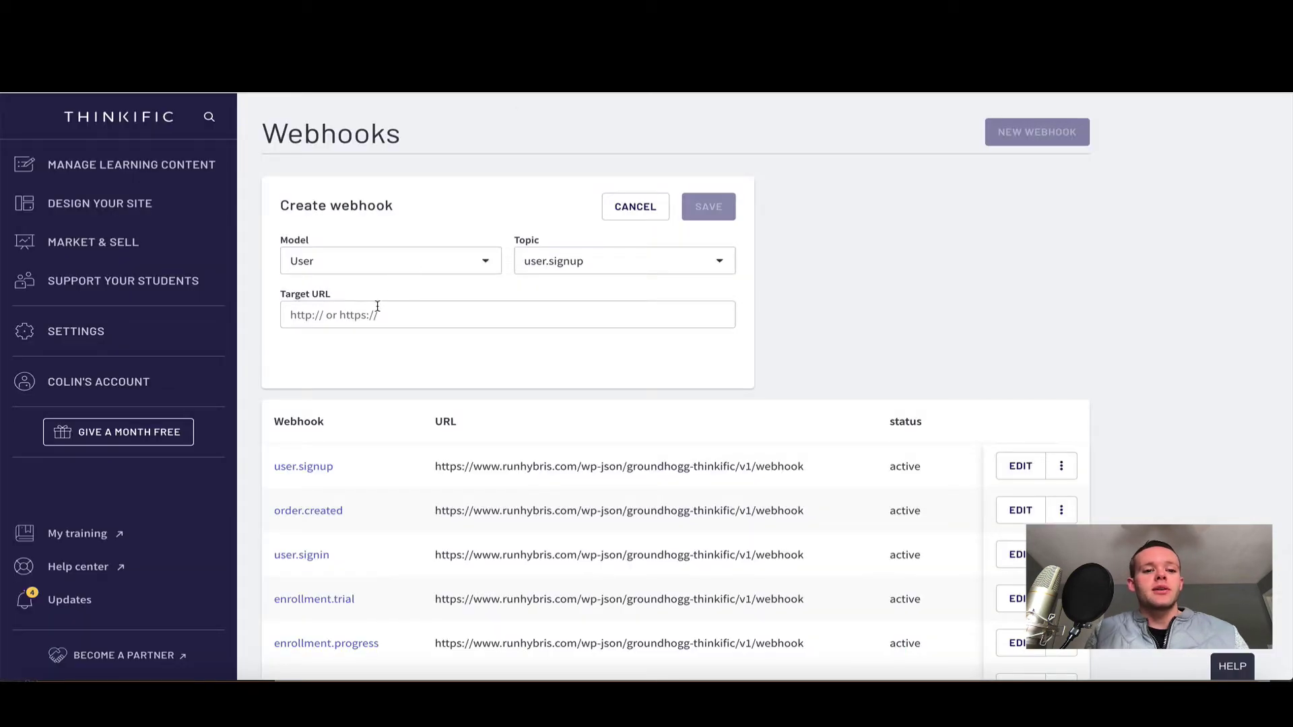
Paste the Groundhogg webhook URL as Target URL and save the user.signup webhook.
click(390, 314)
key(ctrl+v)
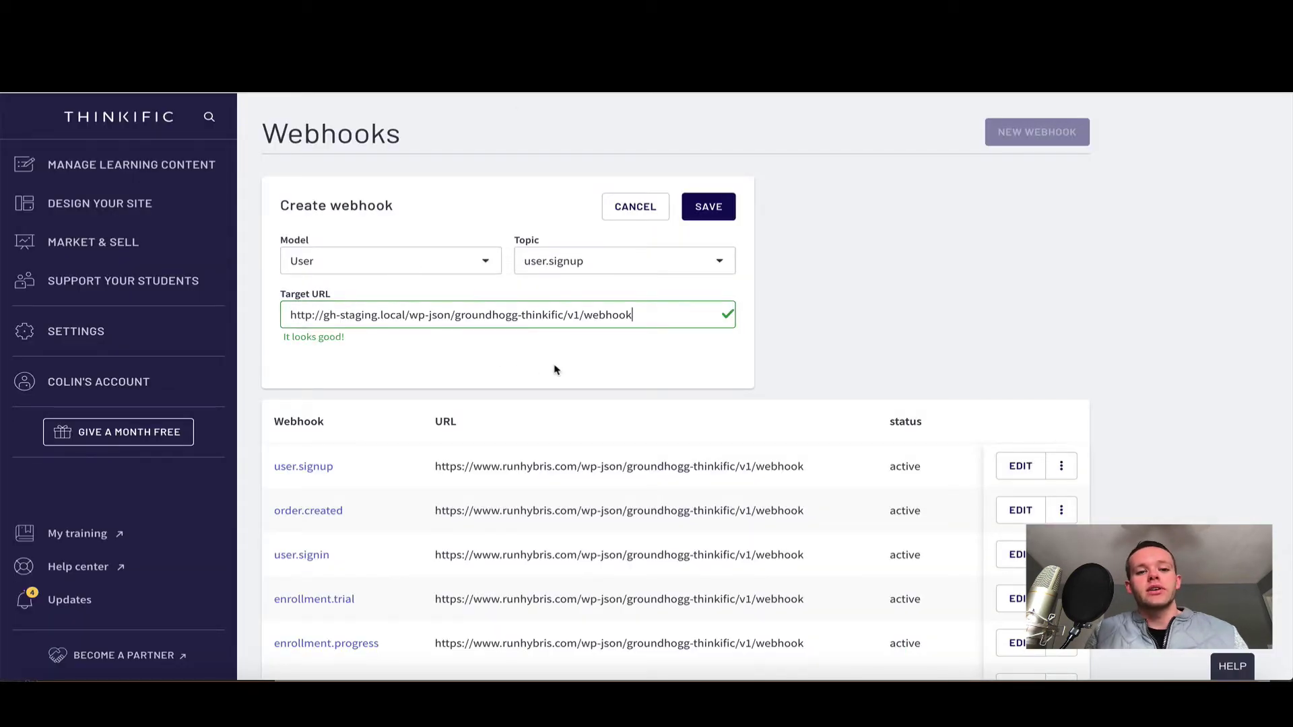
click(729, 217)
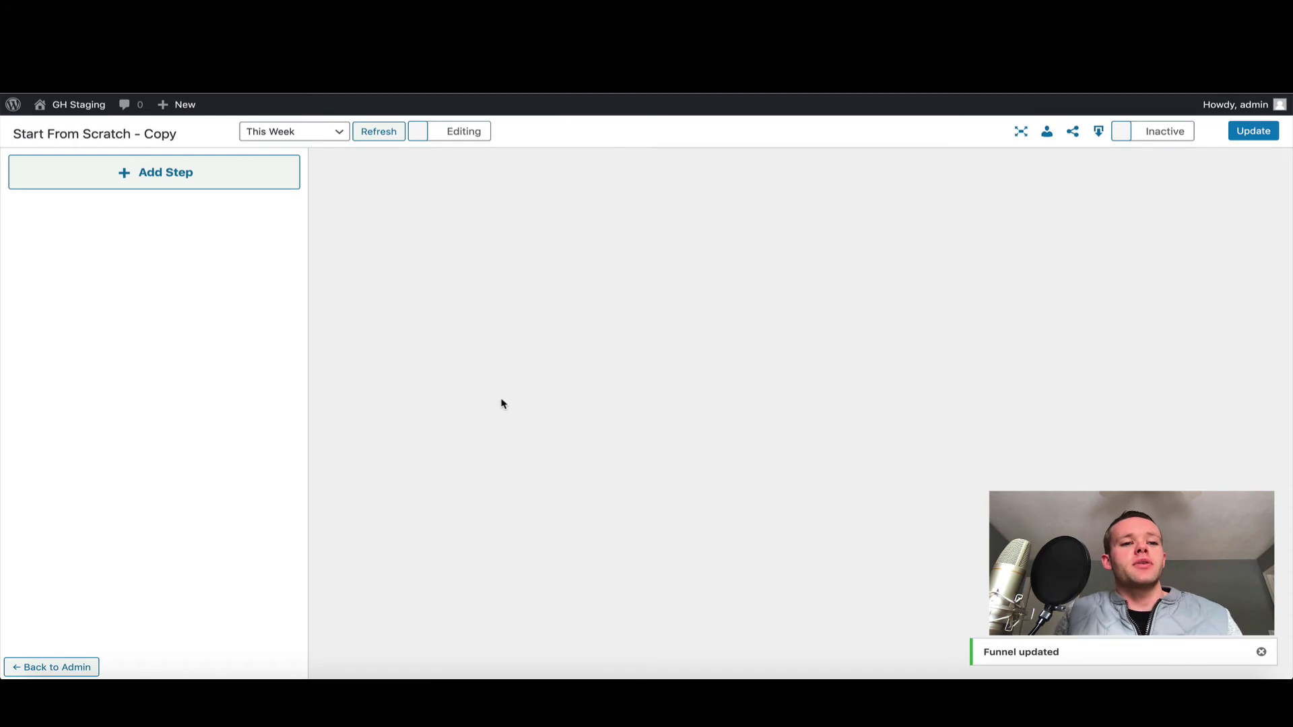
Add a User Sign In benchmark that runs only when students sign in.
click(243, 174)
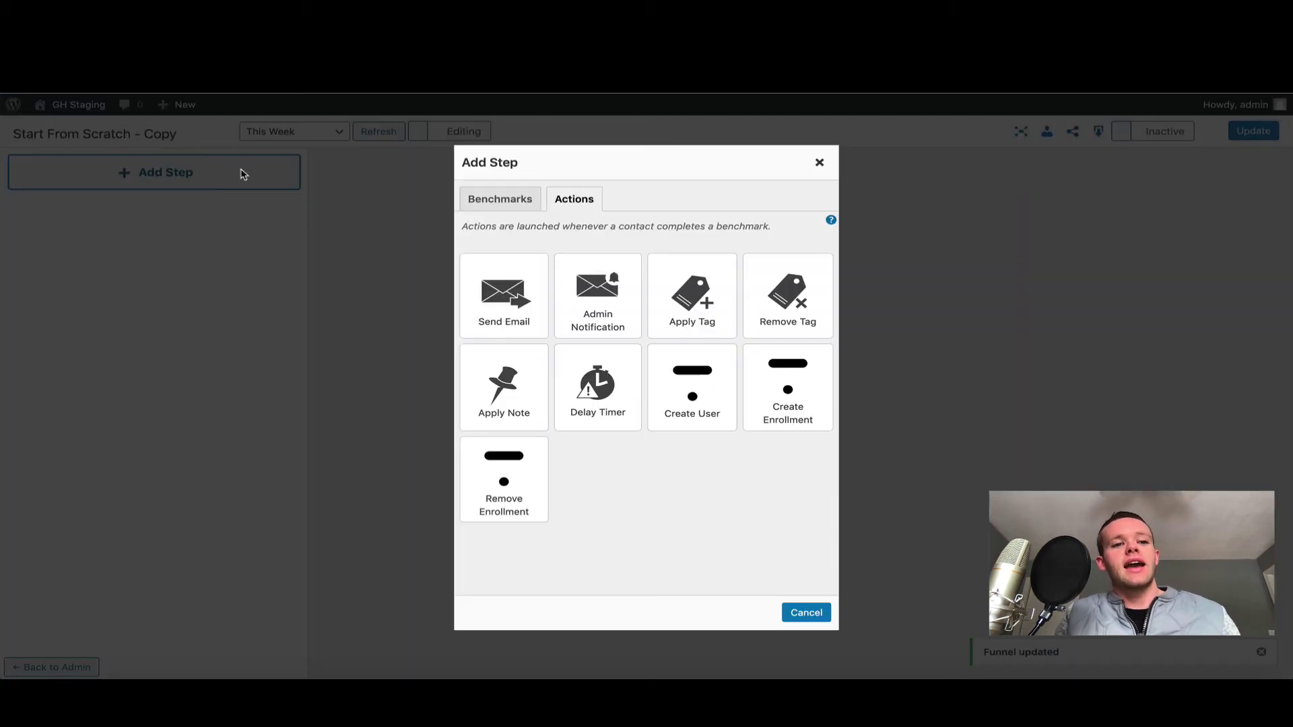
click(501, 199)
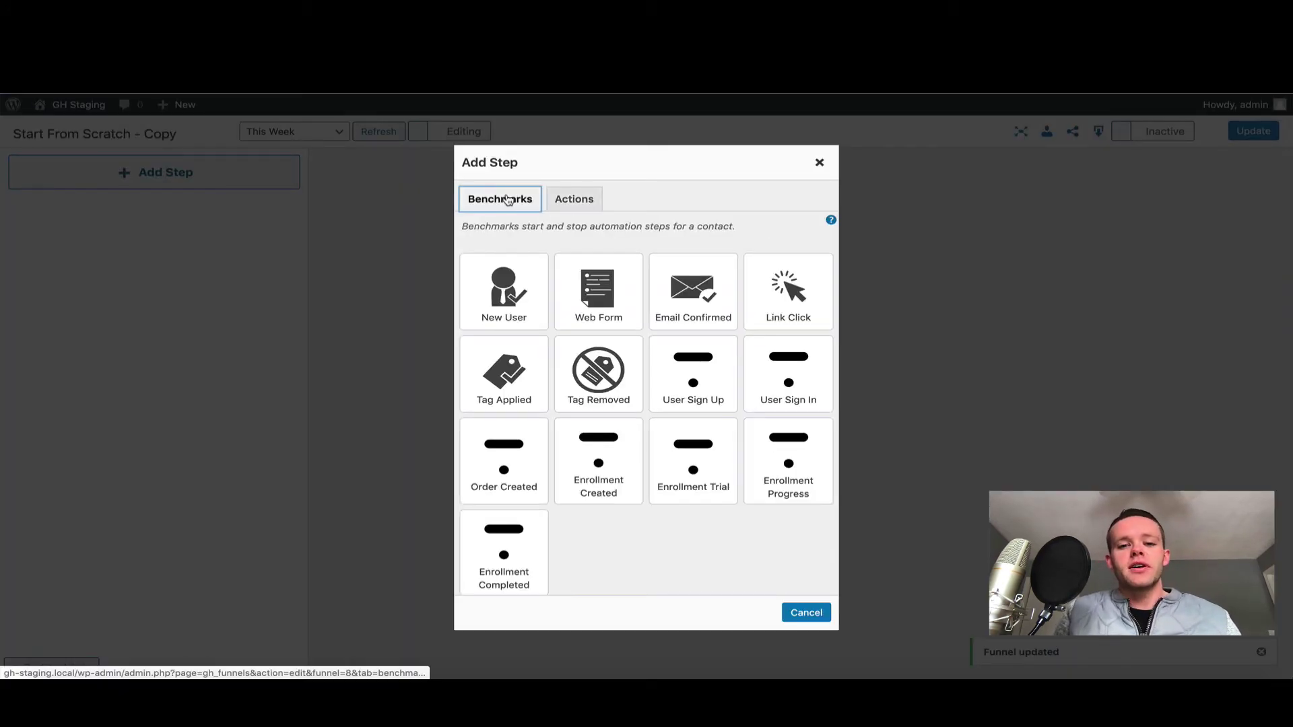
click(795, 381)
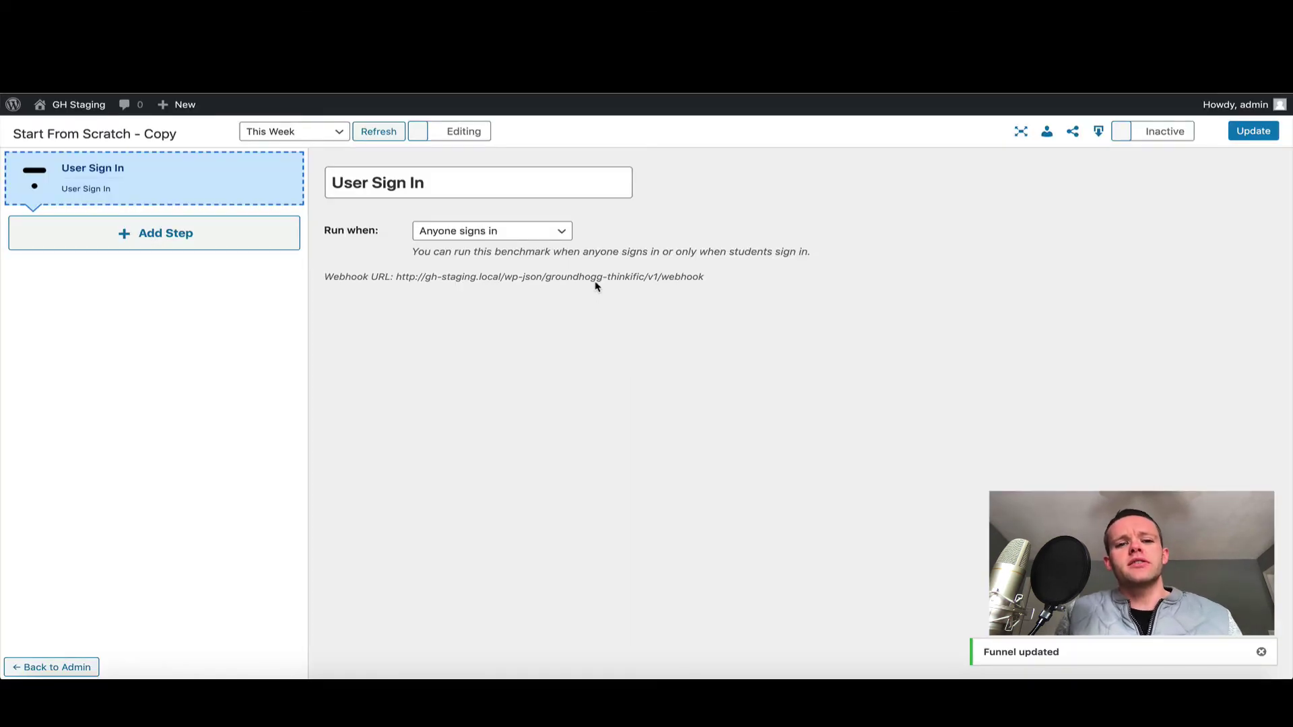
click(561, 236)
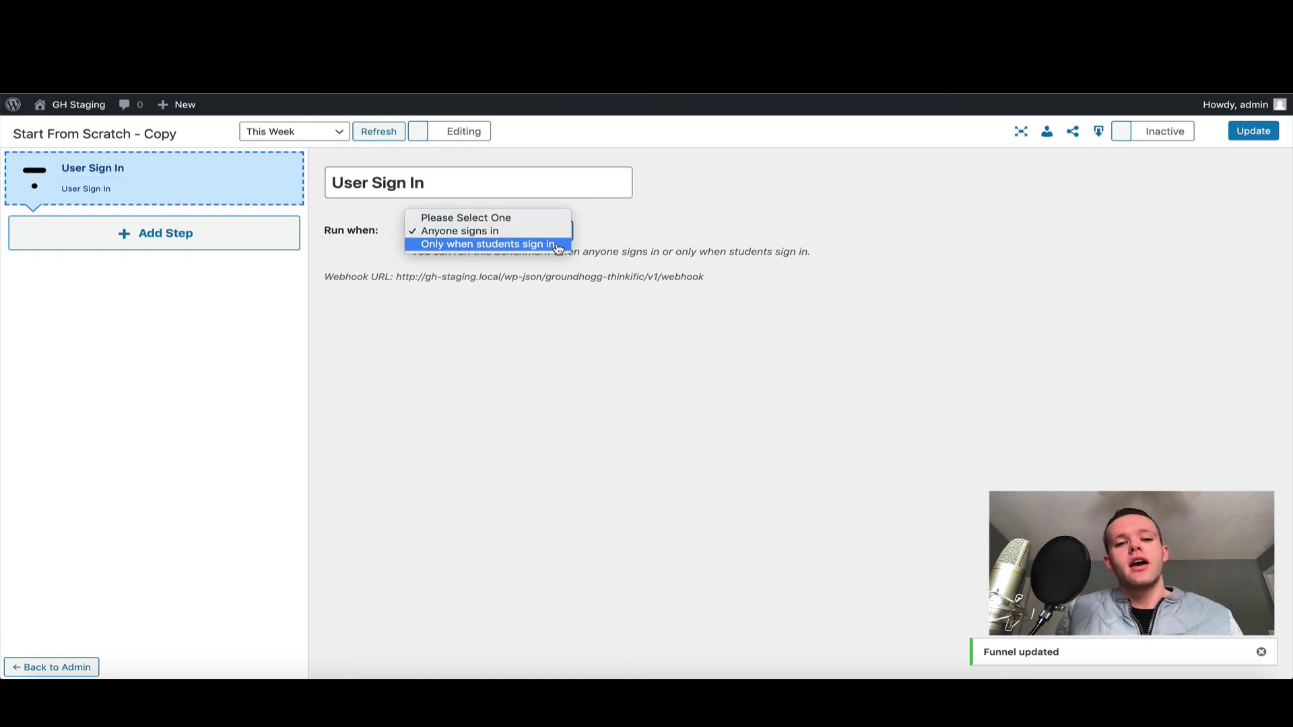
click(558, 246)
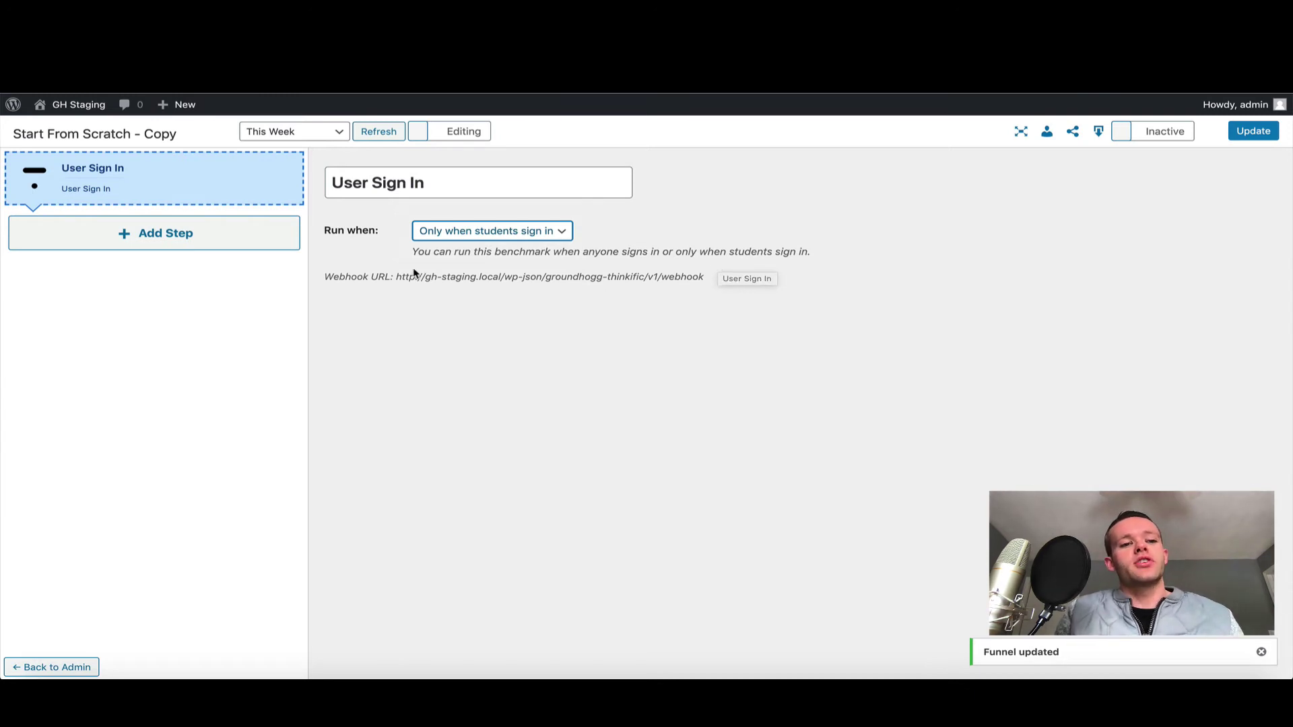
Add an Apply Tag action applying a new Student Signin tag, then update the funnel.
click(193, 244)
click(576, 200)
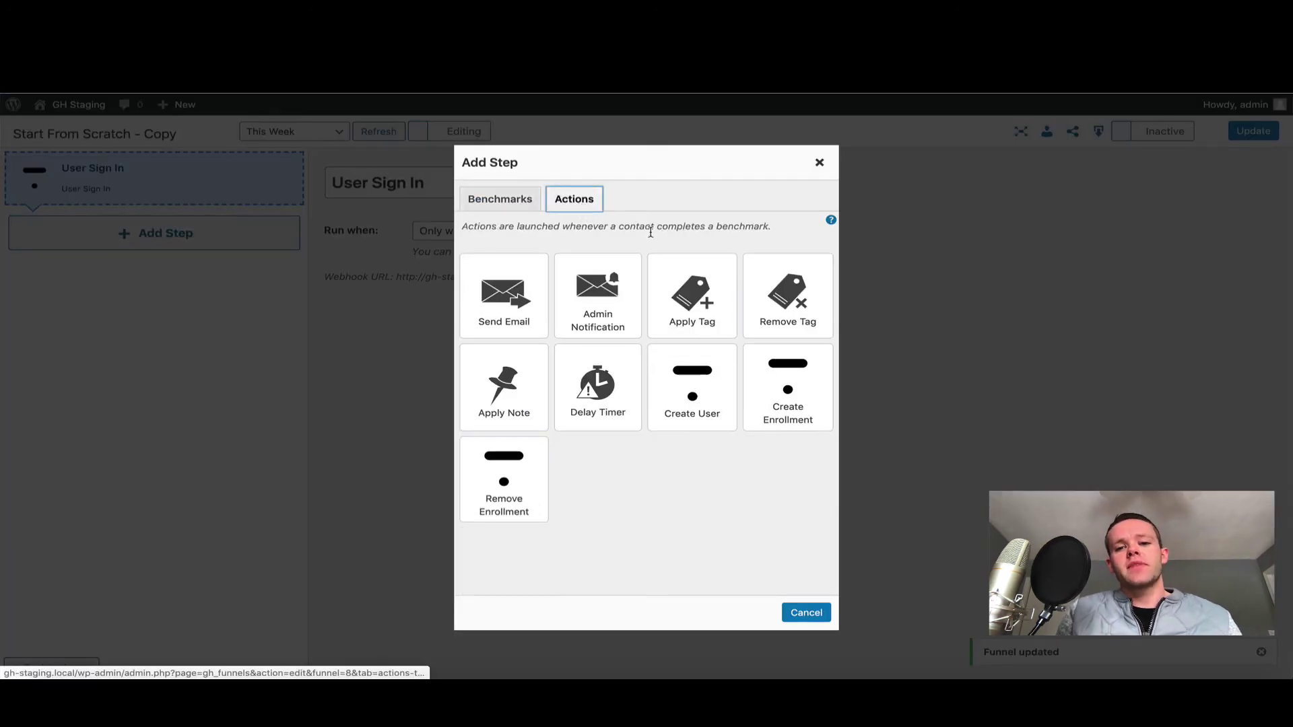
click(692, 289)
click(570, 237)
text(S)
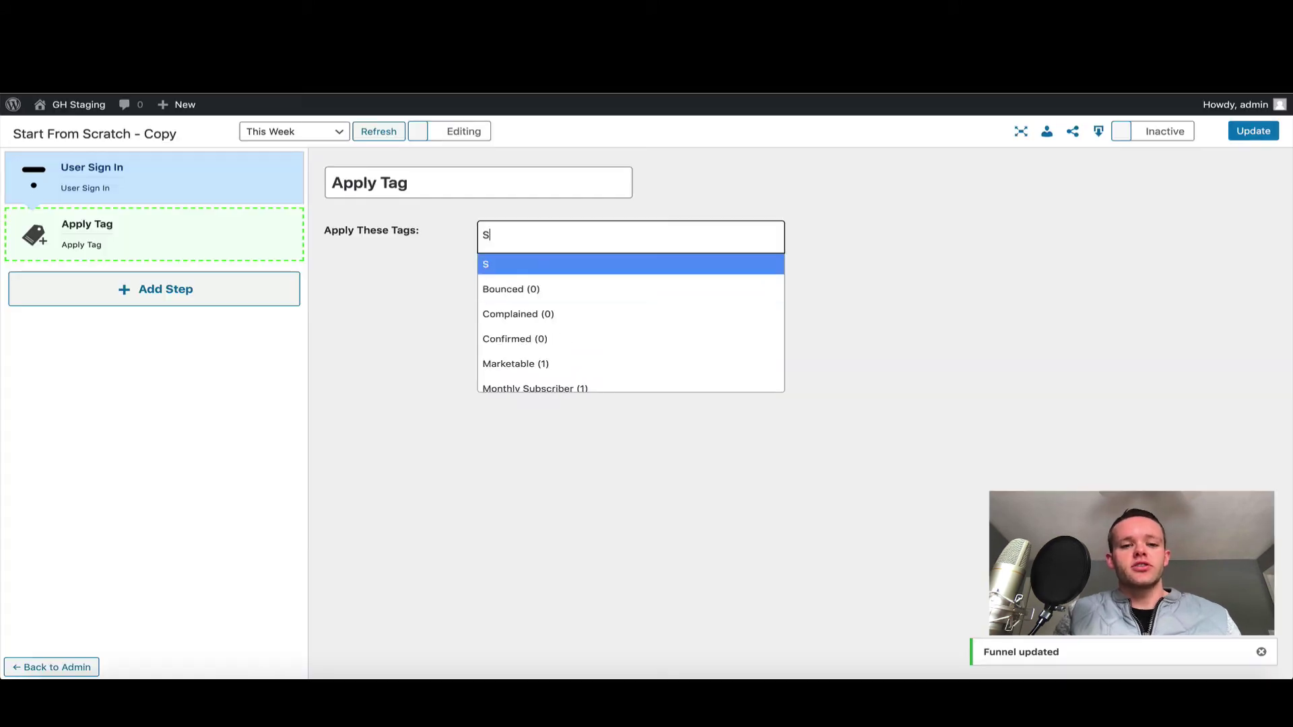
text(tudent Signin)
key(Return)
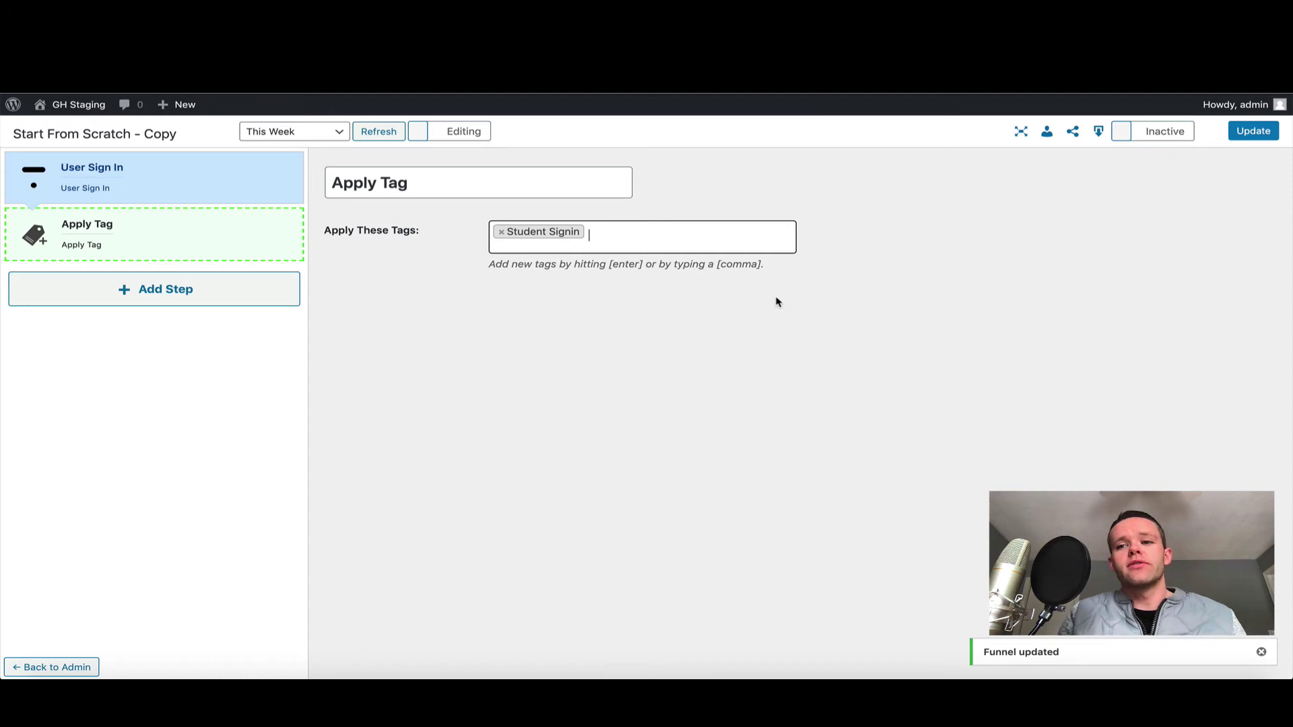
click(1275, 135)
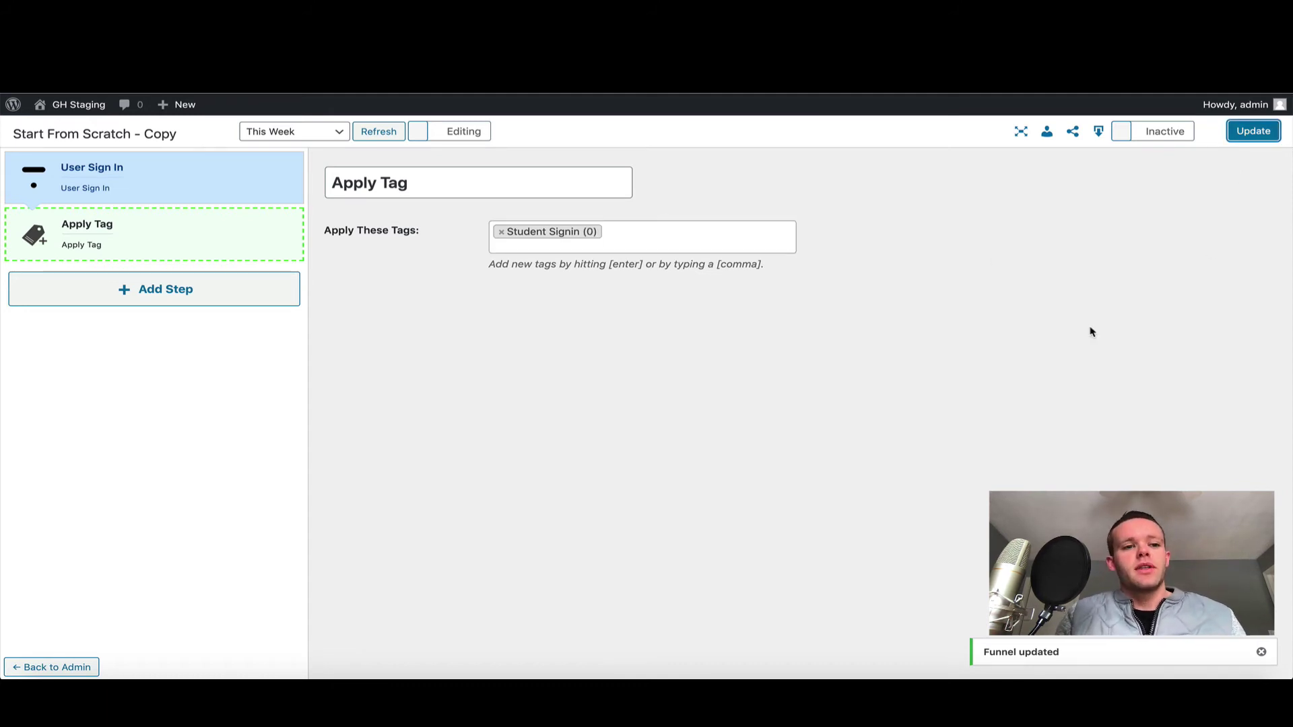
Delete the Apply Tag and User Sign In steps from the funnel.
click(288, 222)
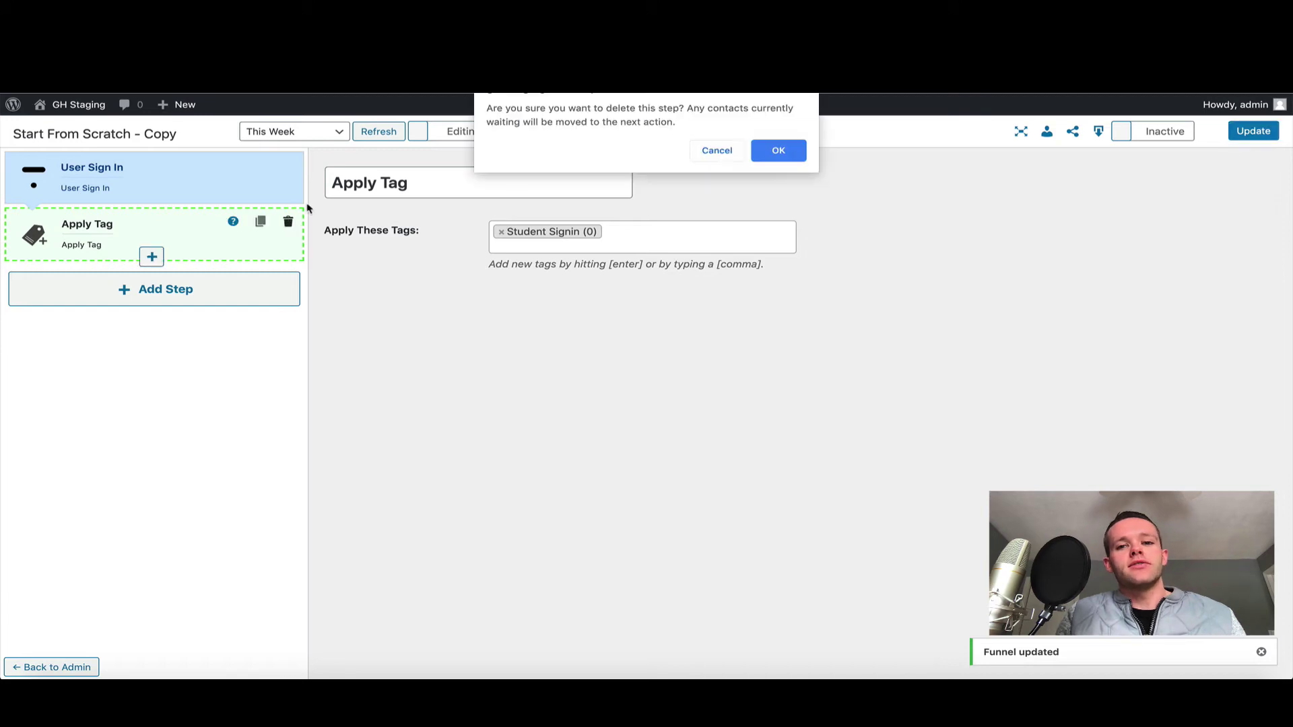
click(782, 155)
click(290, 165)
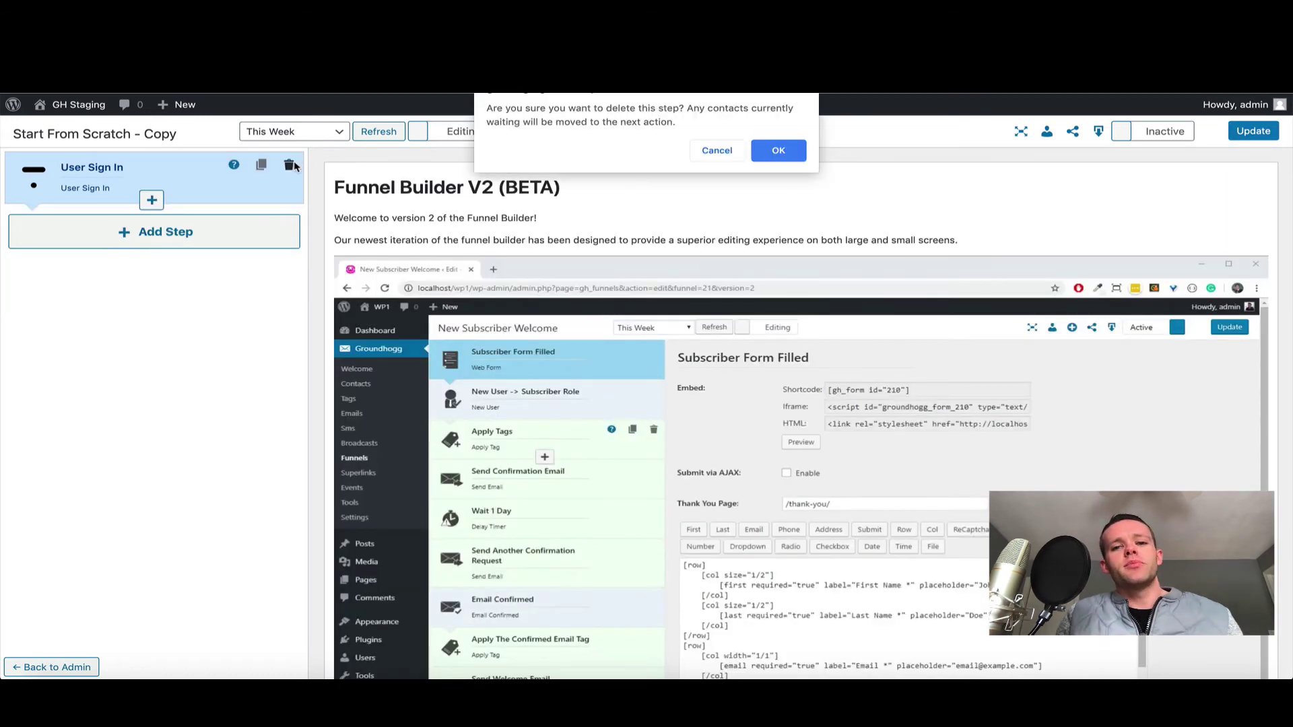
click(781, 151)
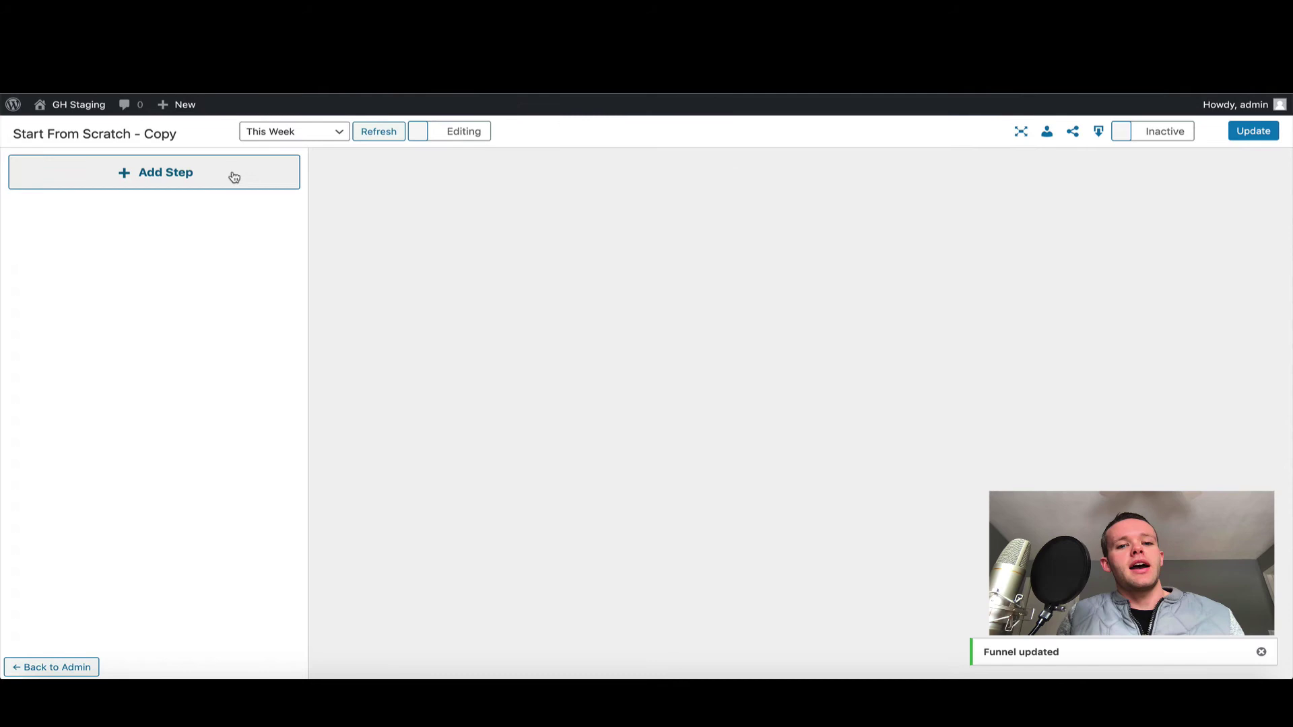
Add a Tag Applied benchmark triggered by the Paid Course tag.
click(233, 177)
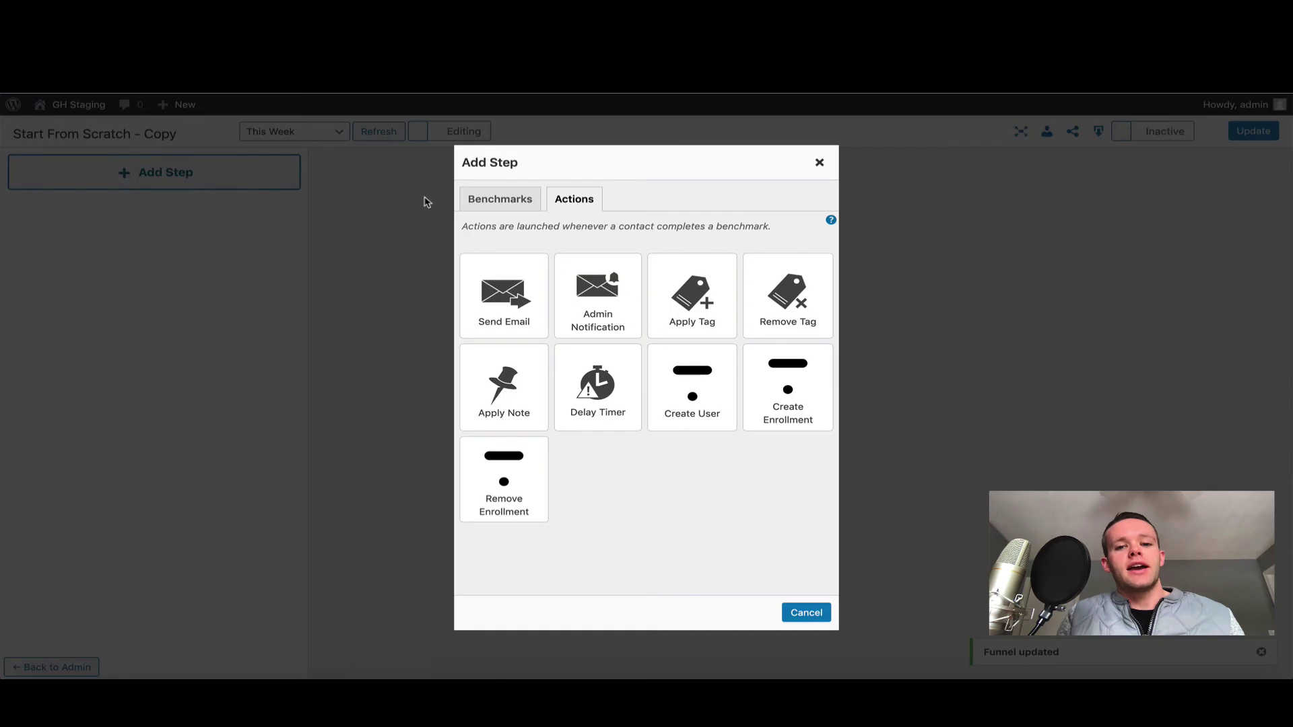
click(511, 207)
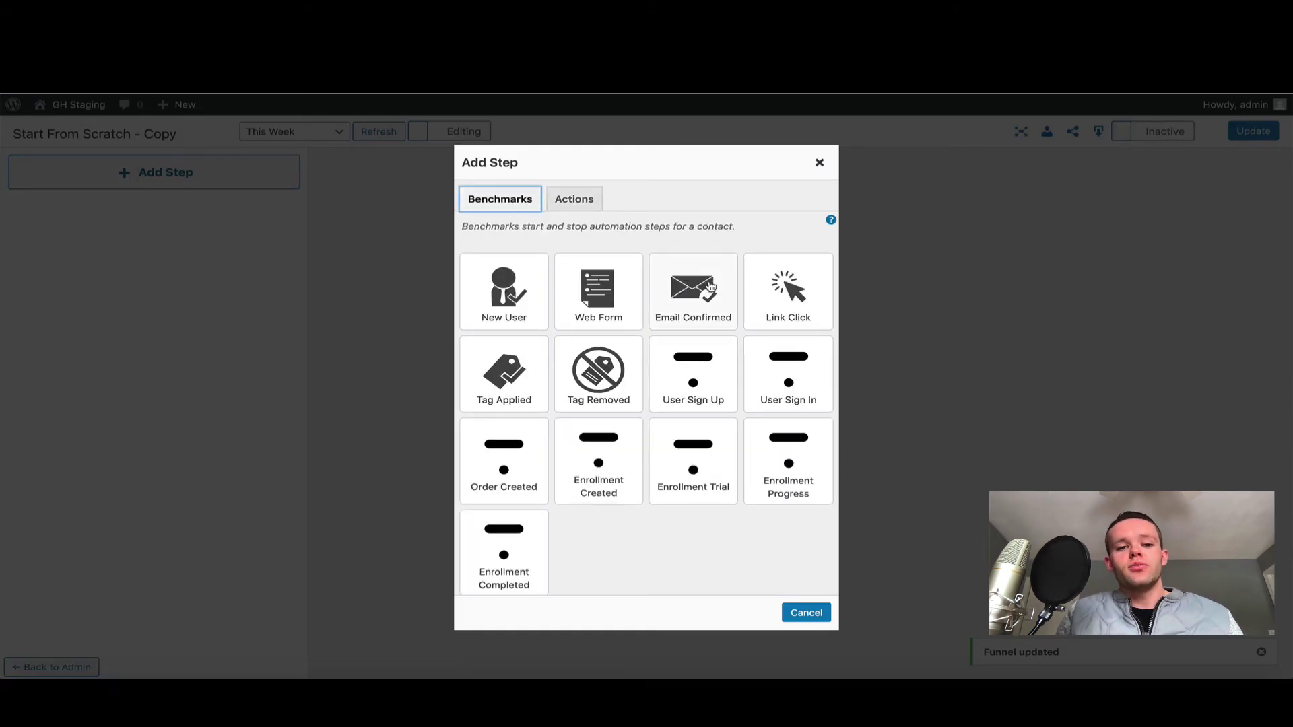
click(532, 364)
click(598, 235)
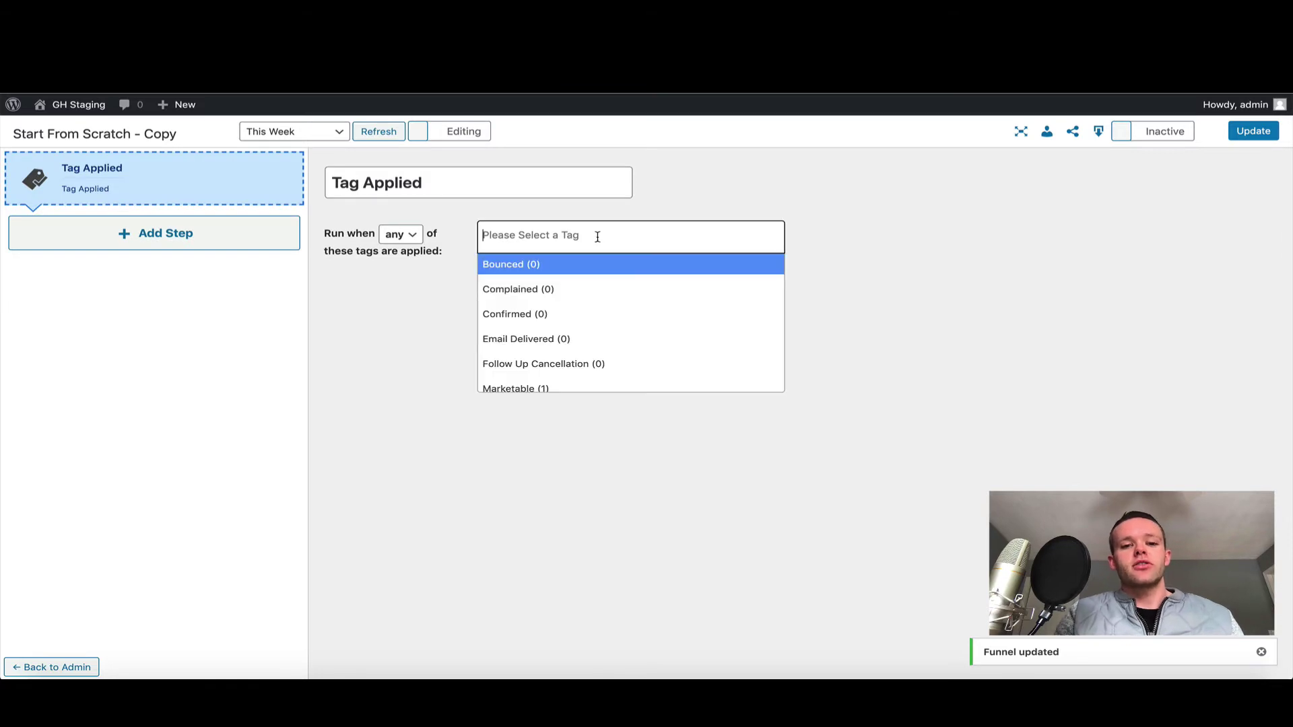
text(Paid Course)
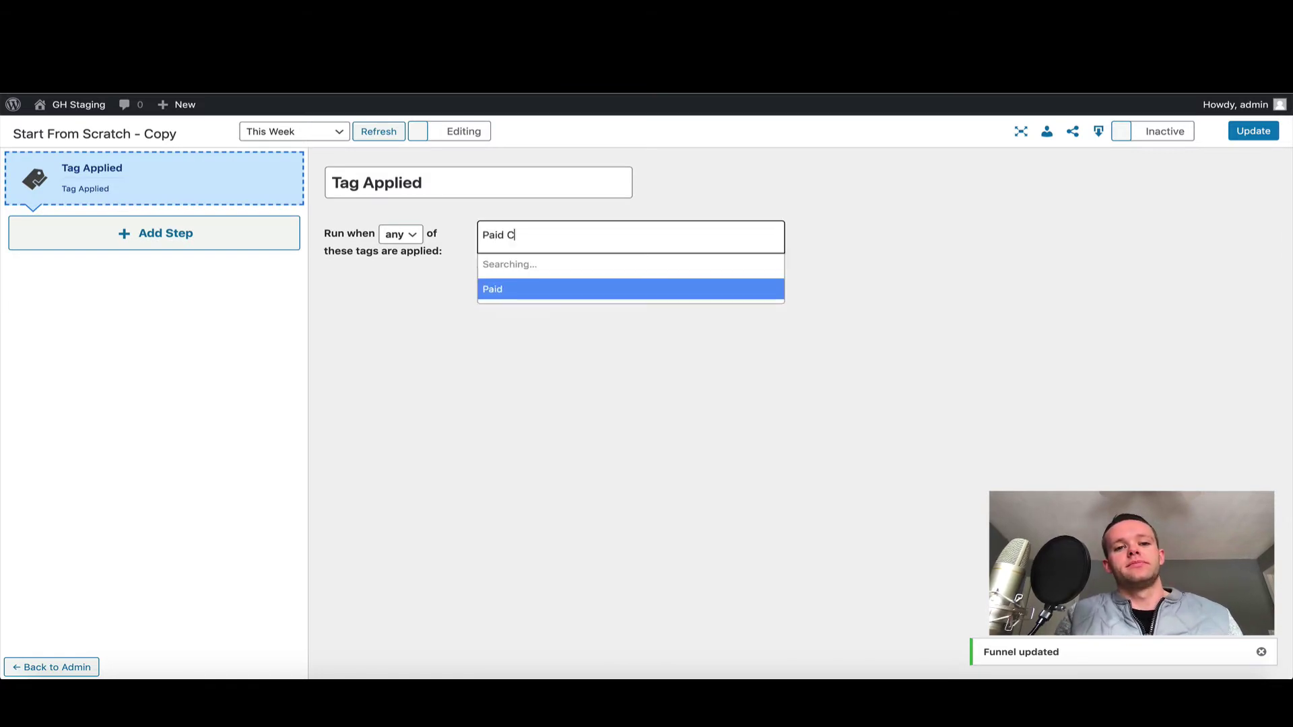
key(Return)
click(596, 406)
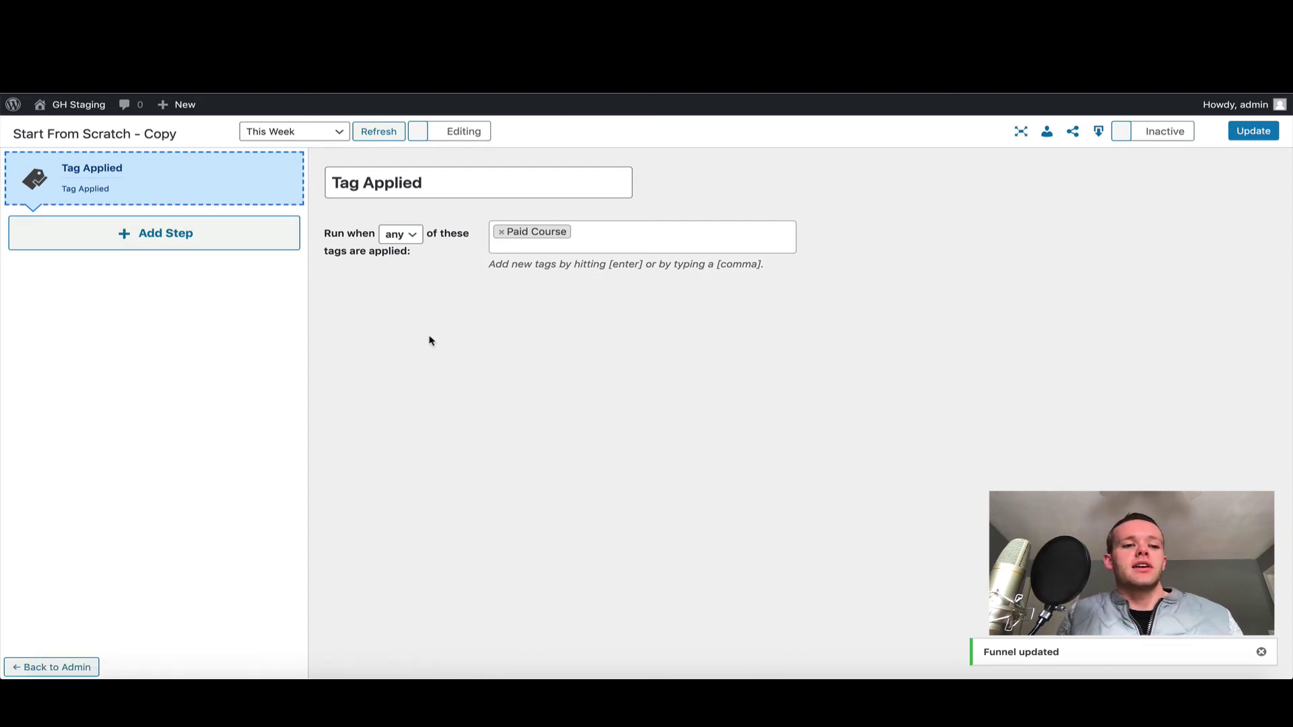
click(236, 243)
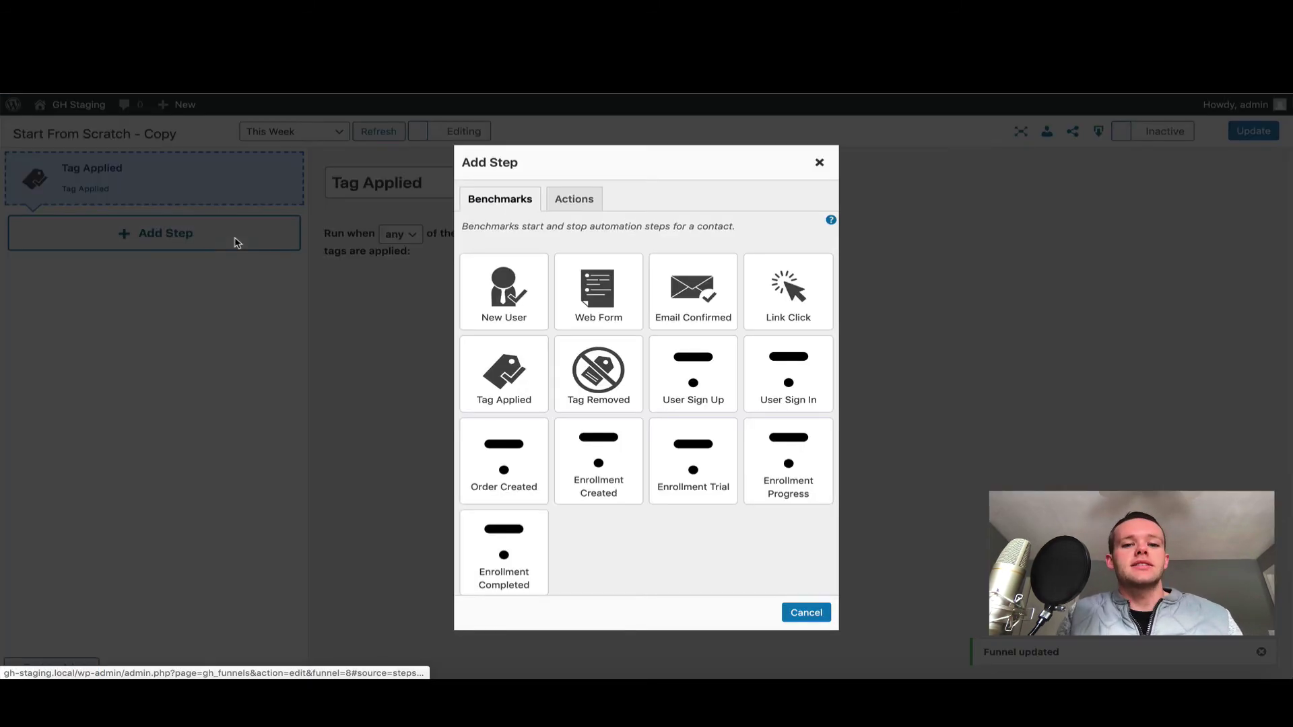
Add a Create User action after the trigger, set it to not send the Thinkific welcome email, and save the funnel.
click(590, 204)
click(690, 403)
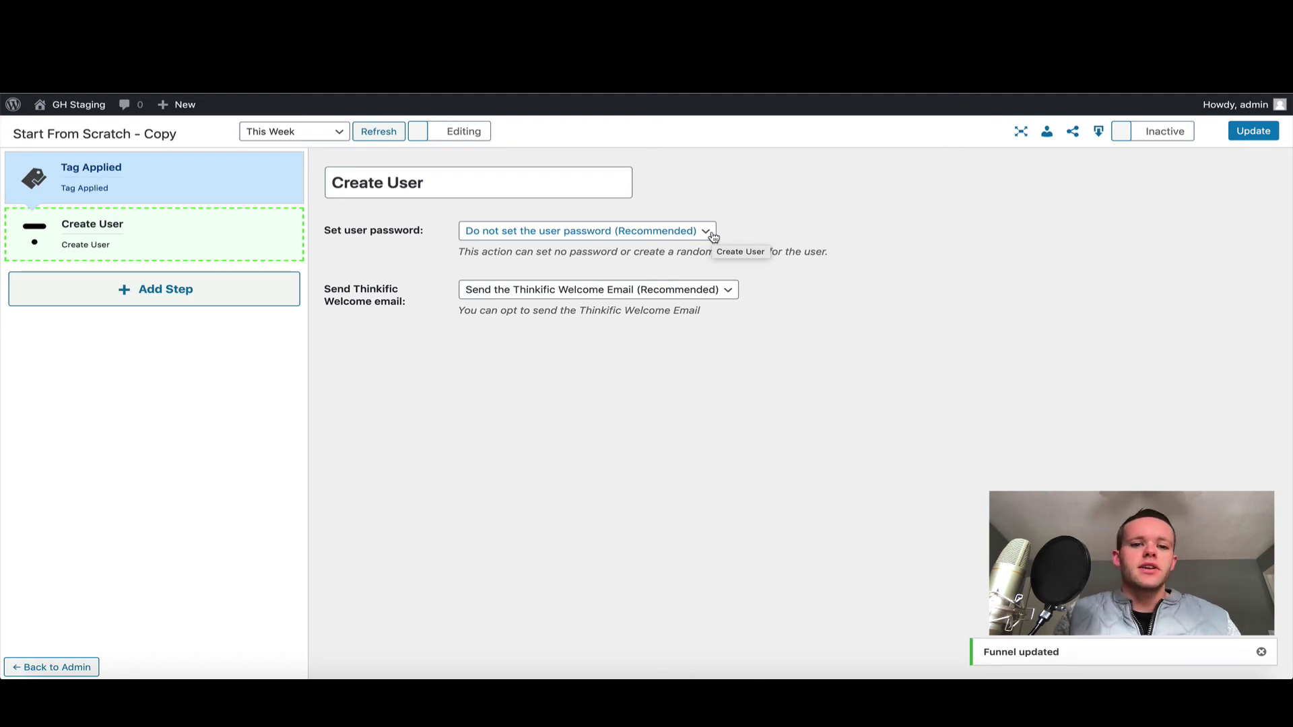
click(667, 294)
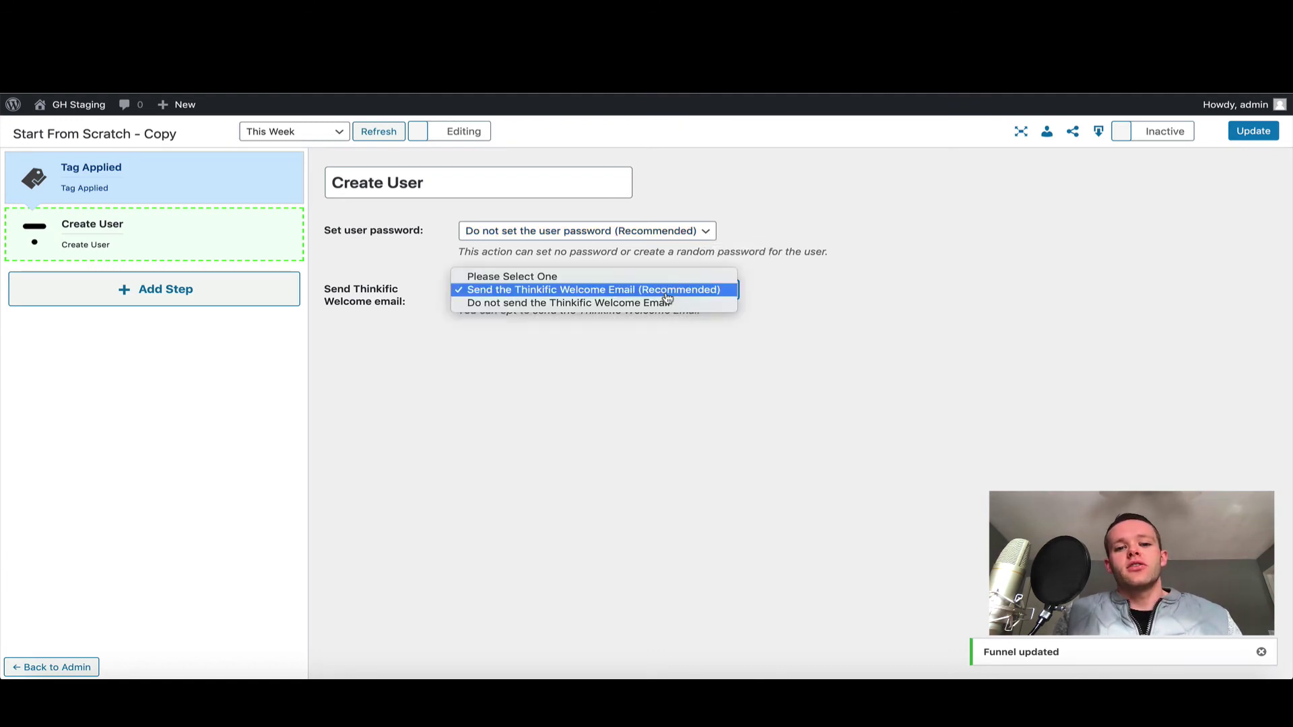
click(707, 305)
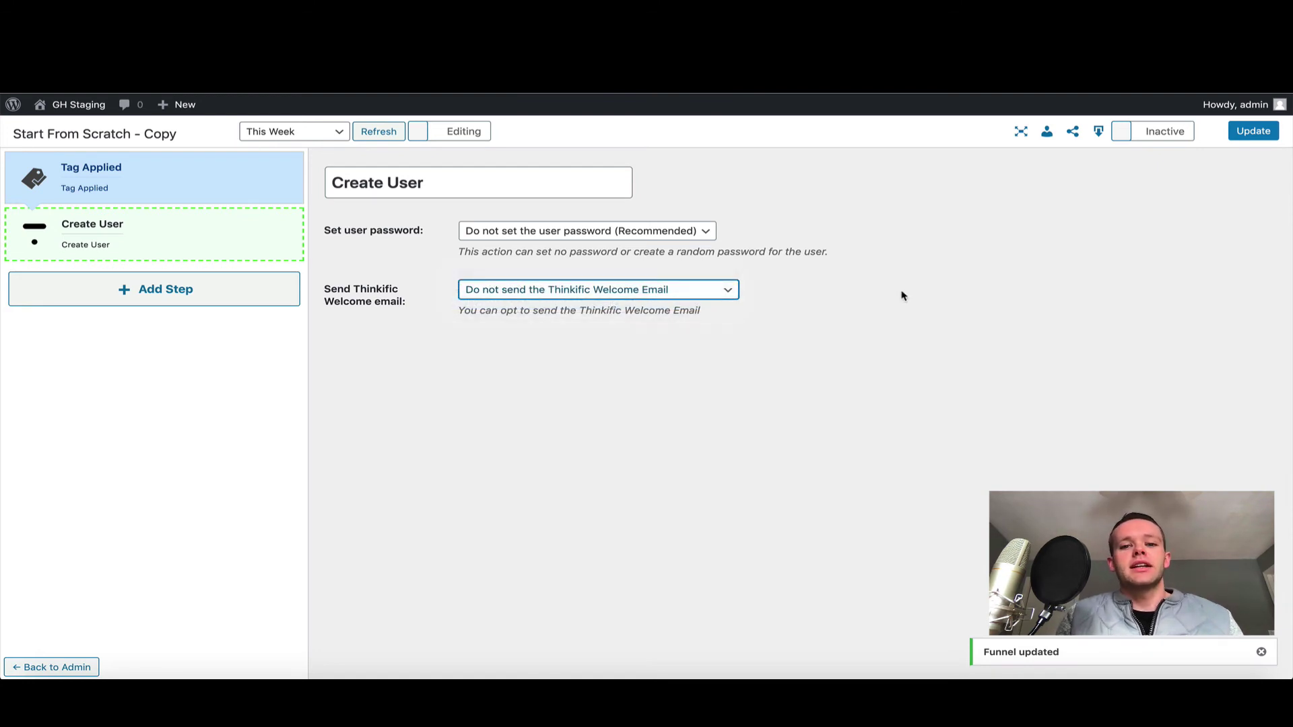
click(1248, 137)
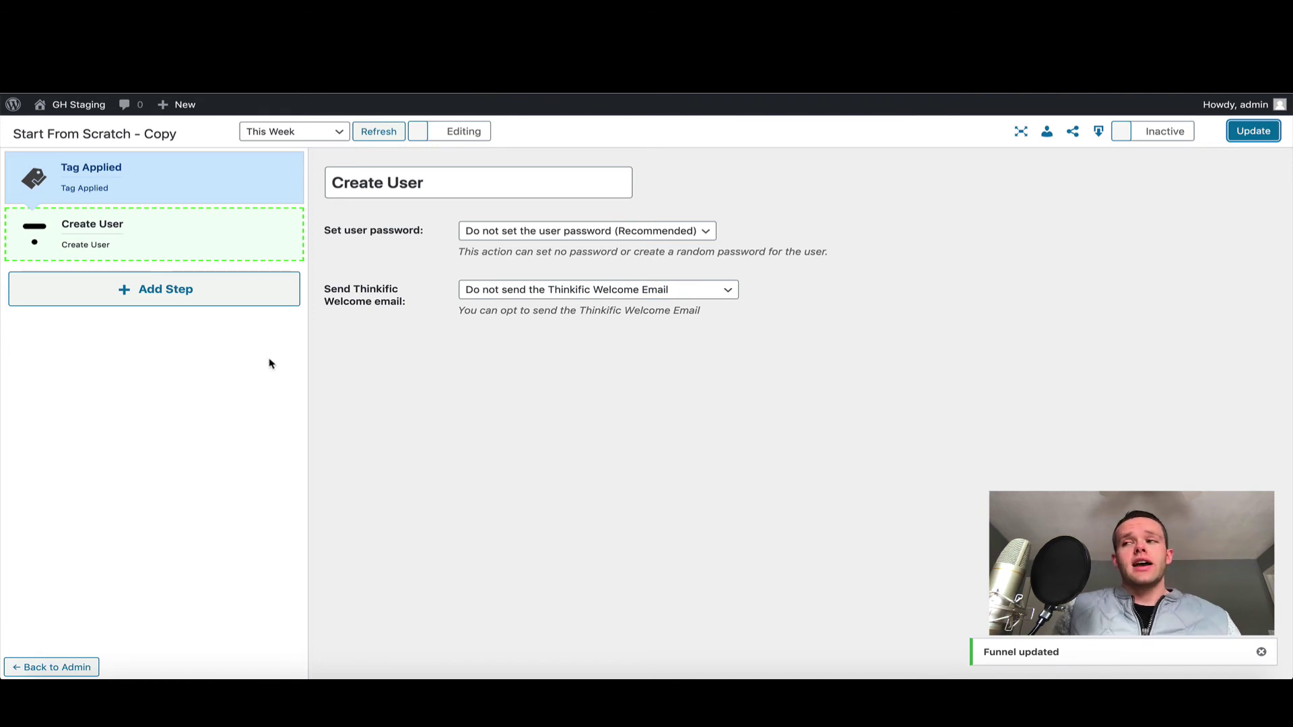
Add a Create Enrollment action after Create User and enter 0 in Days to Enrollment.
click(203, 300)
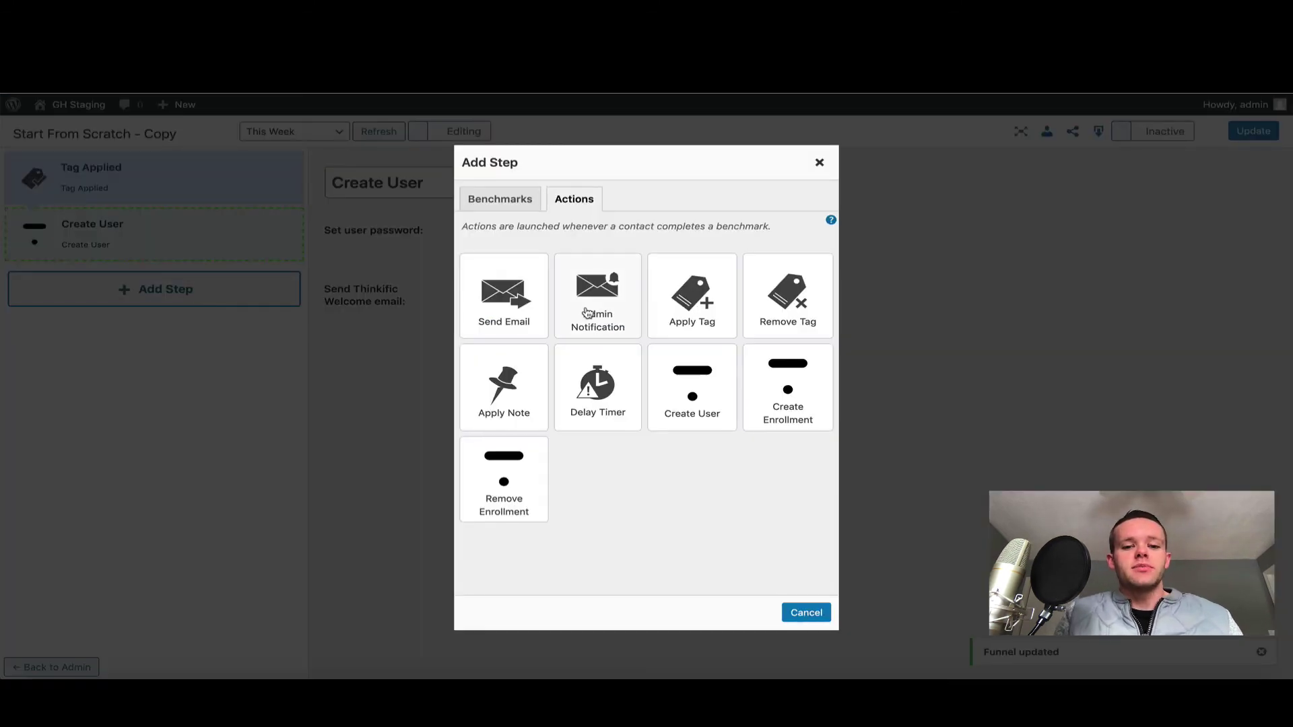
click(783, 389)
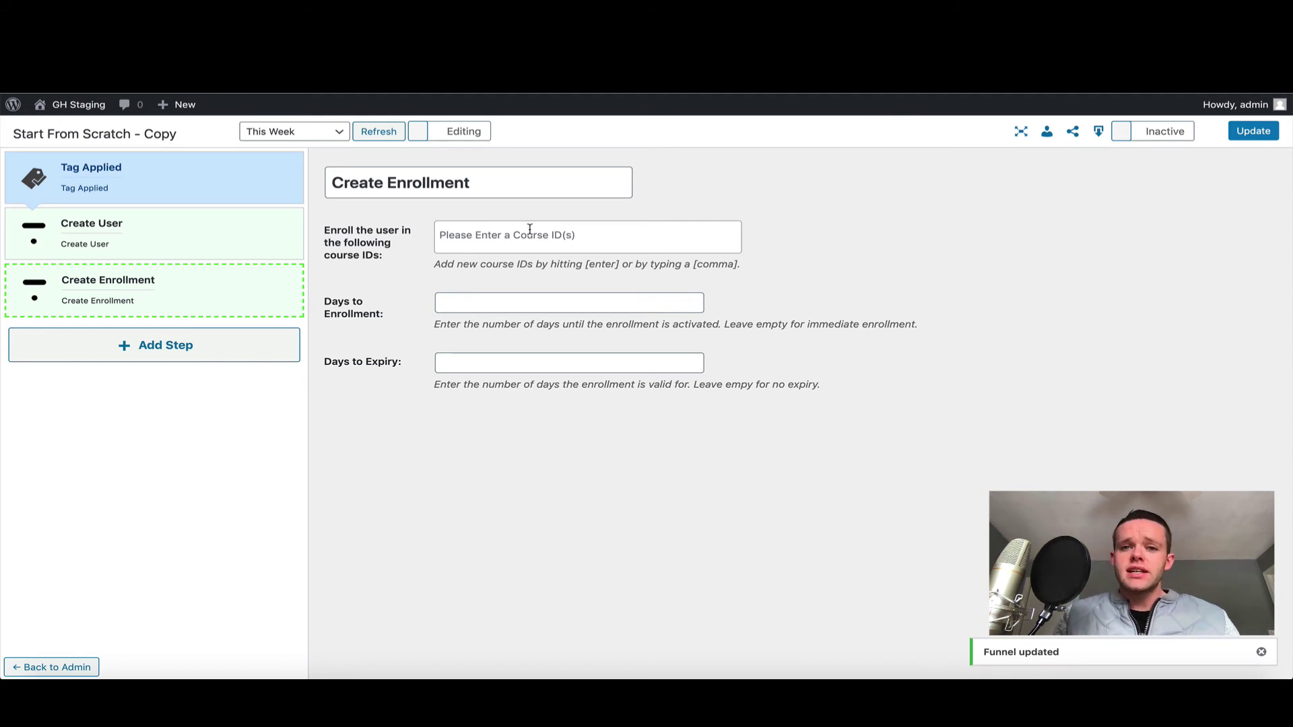
click(481, 301)
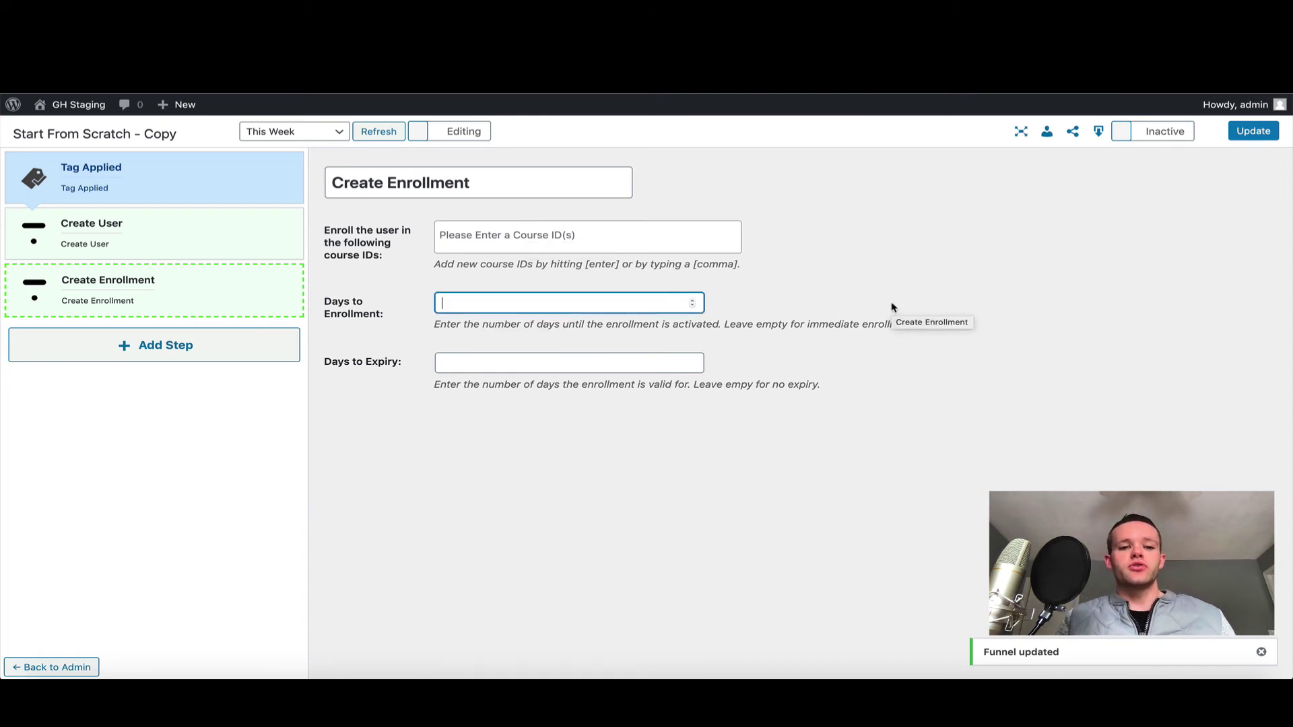
text(0)
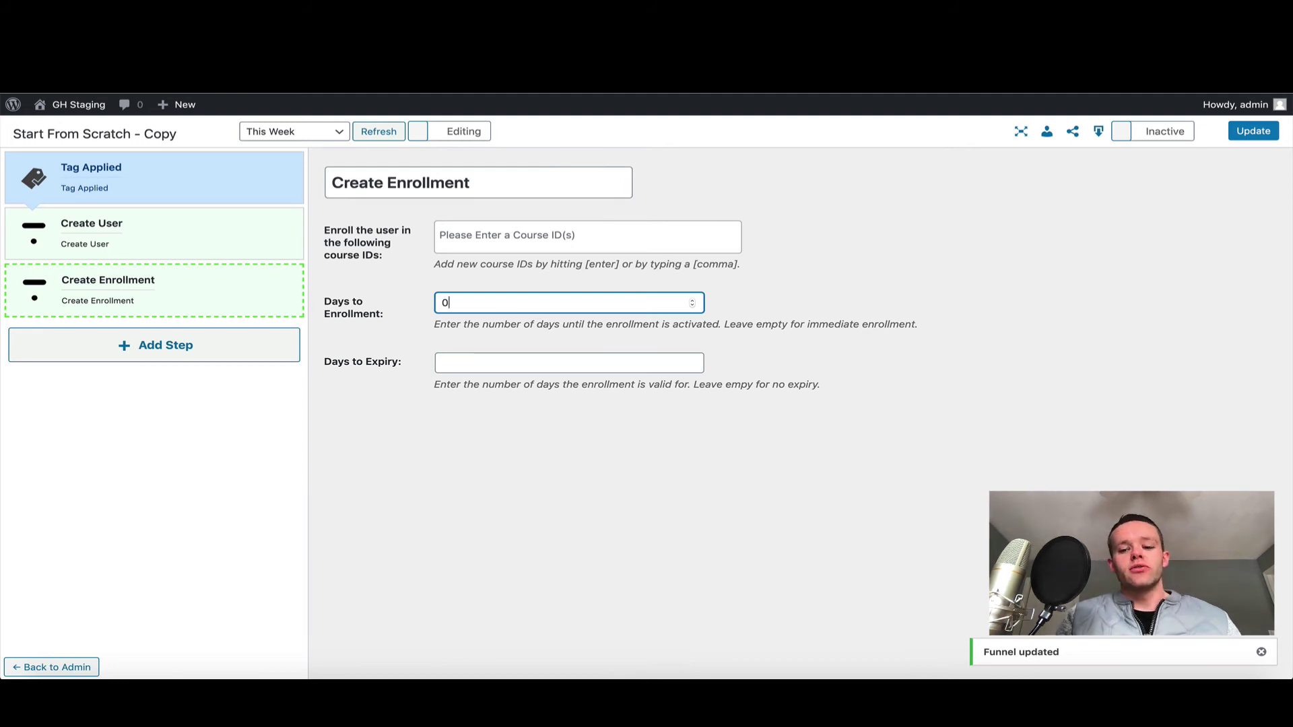
key(BackSpace)
text(7)
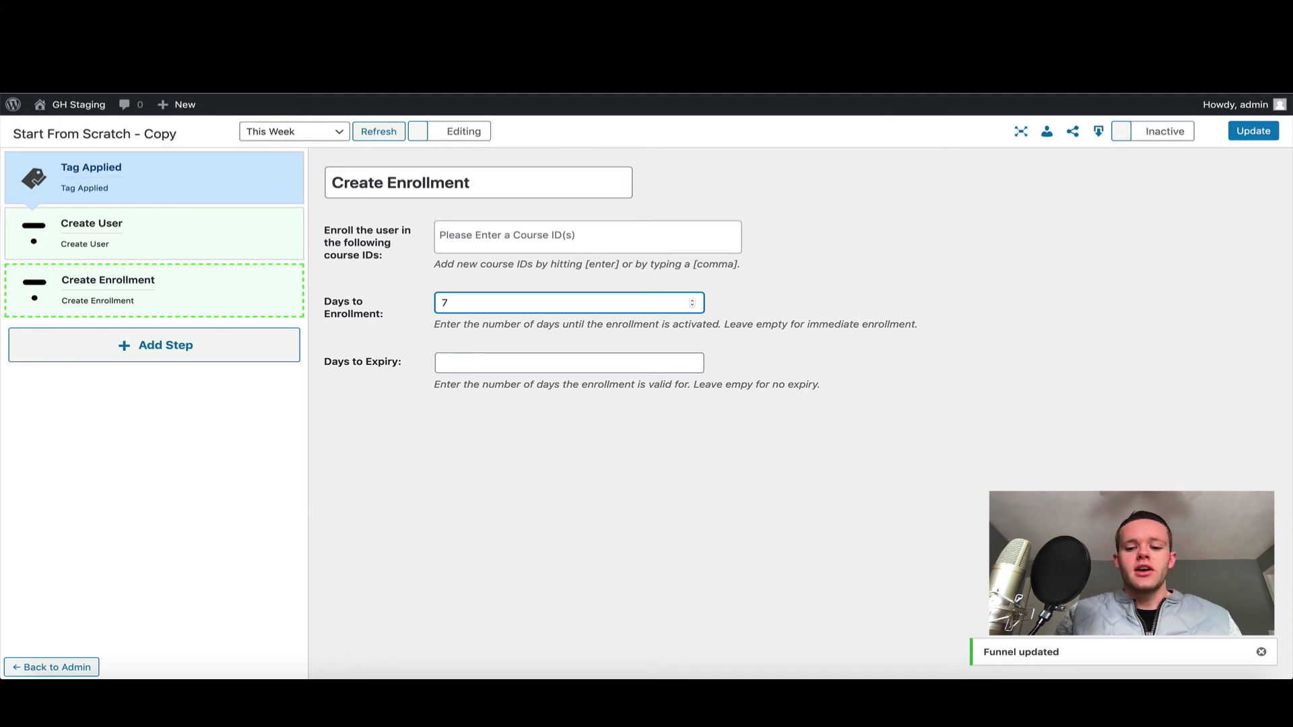
key(BackSpace)
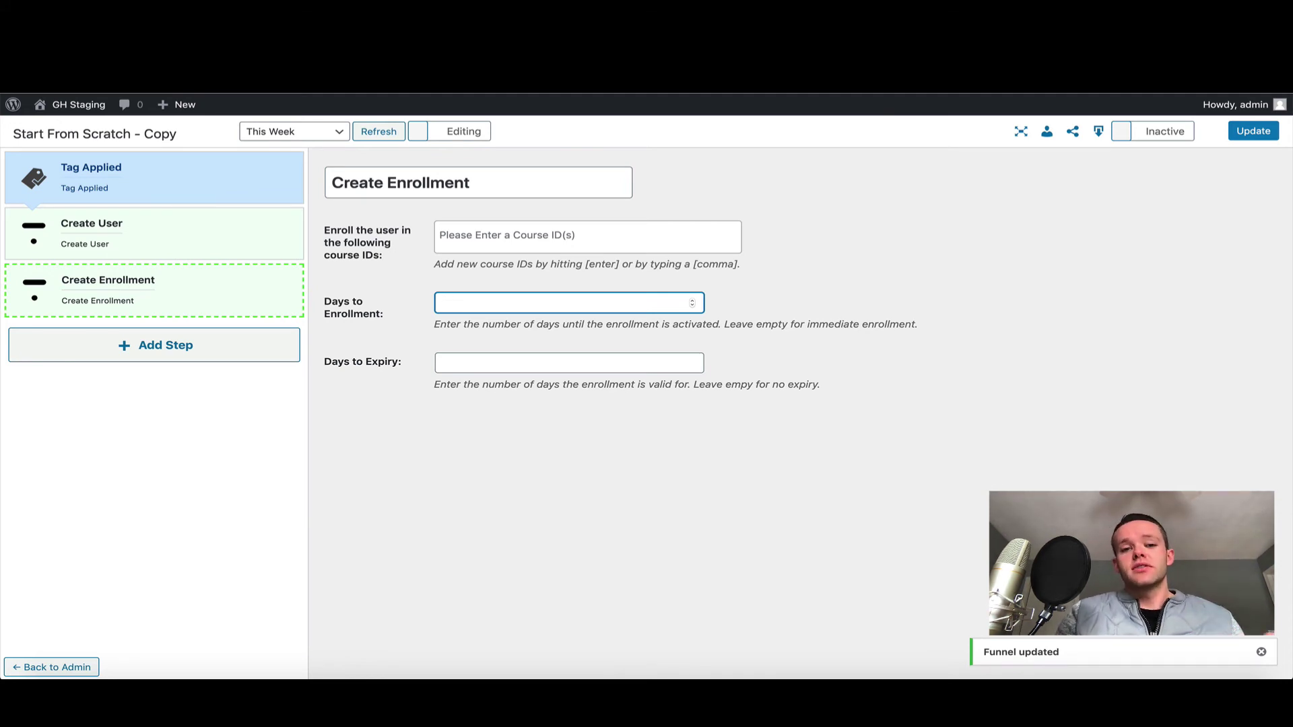
text(0)
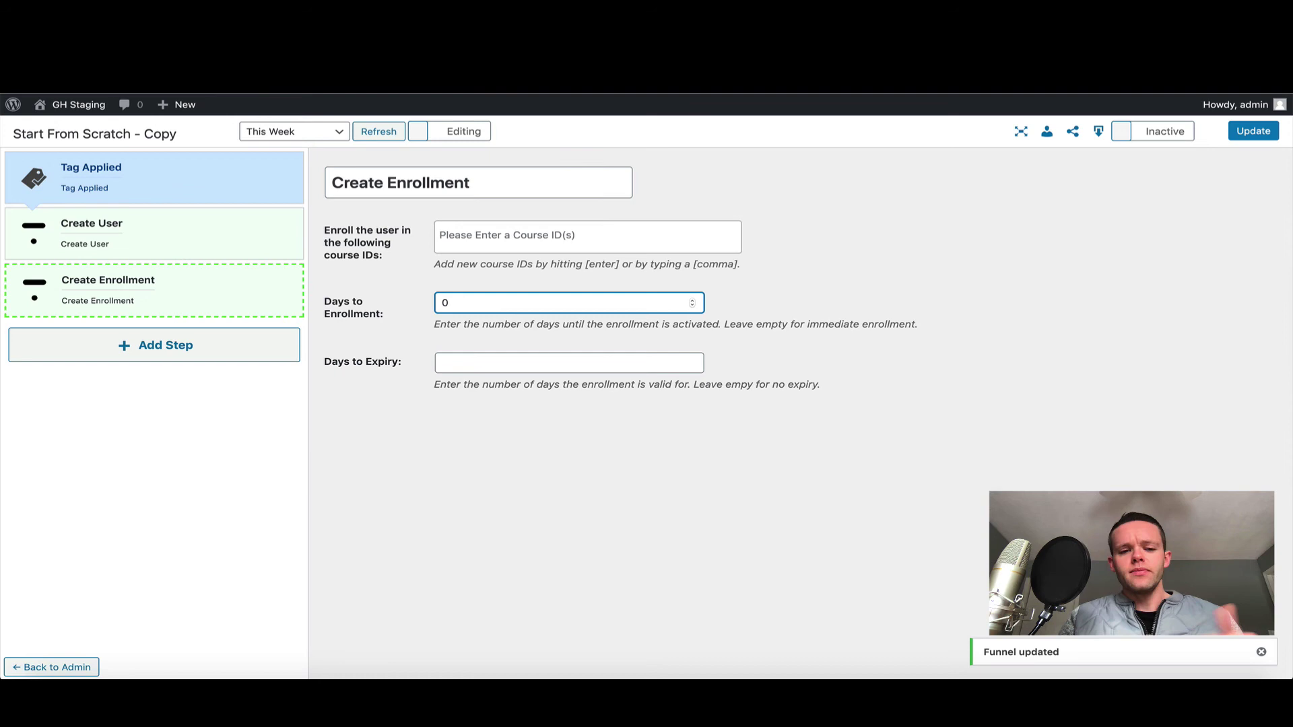
Enter 365 in the Create Enrollment step's Days to Expiry field.
click(591, 364)
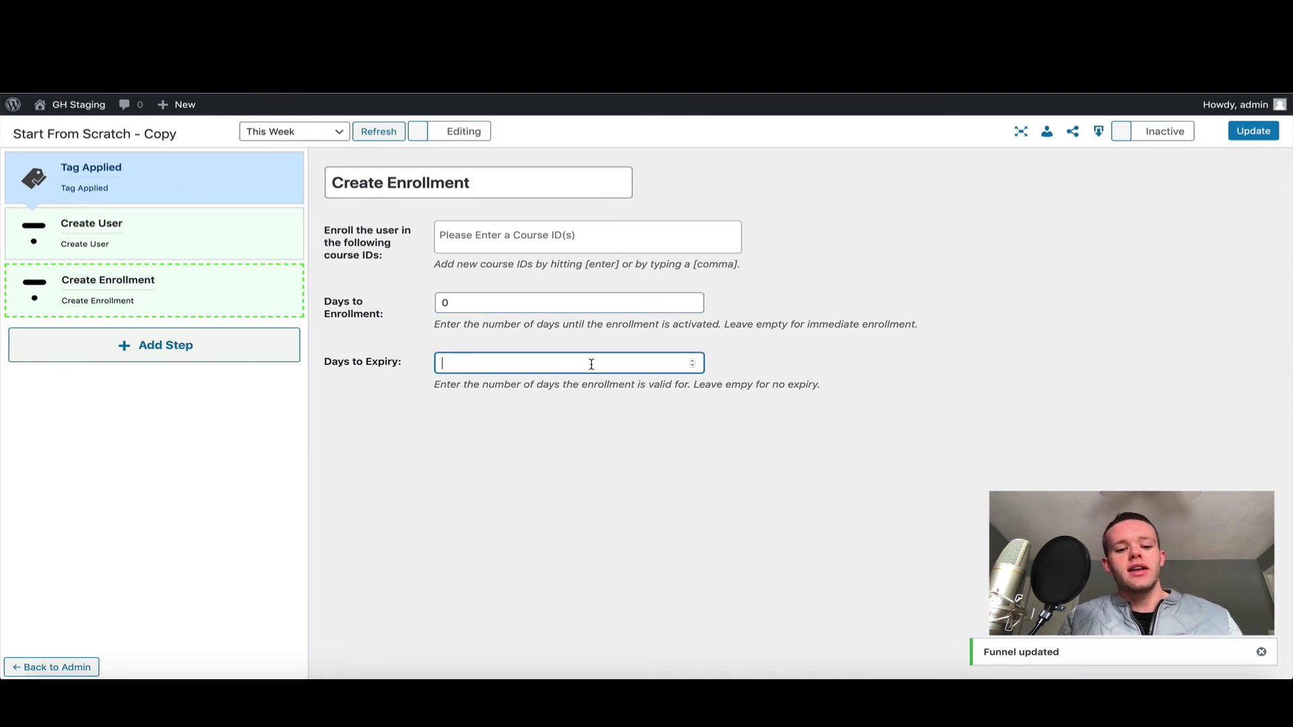
text(365)
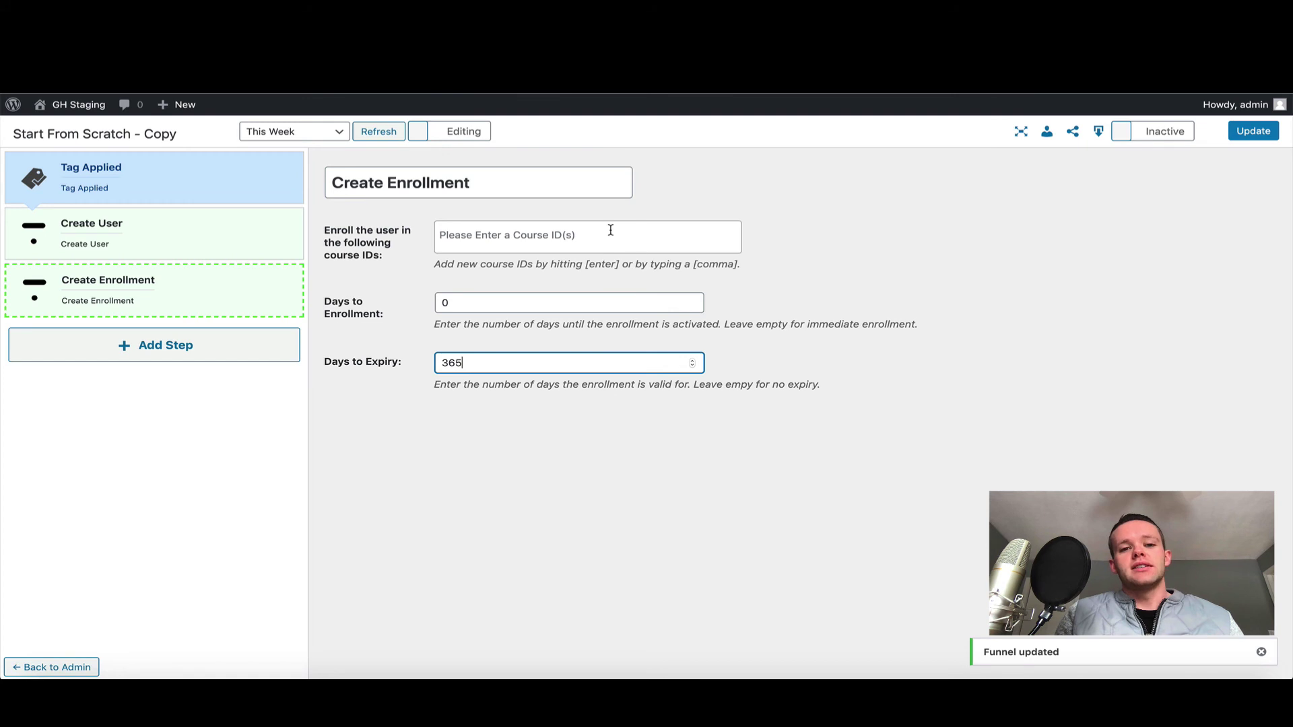
click(866, 266)
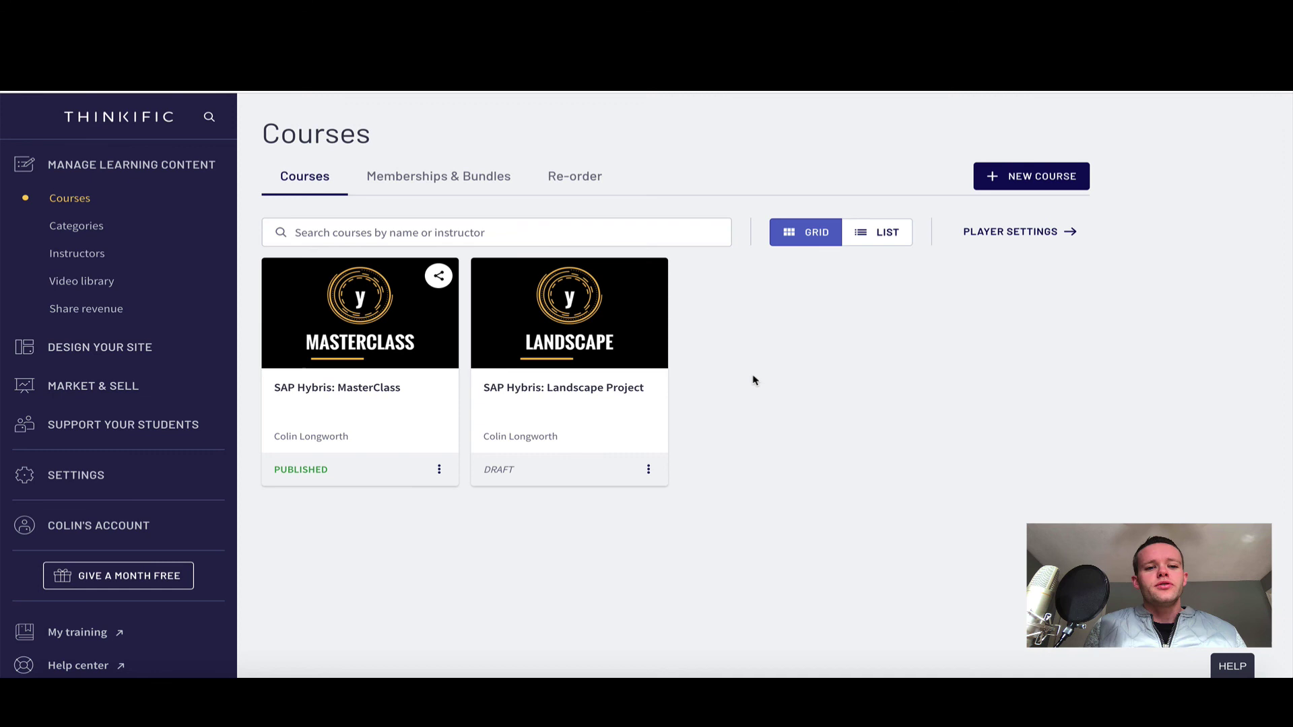
Find the MasterClass course ID 175131 in its URL, then select and copy Landscape Project's ID 193173.
click(377, 385)
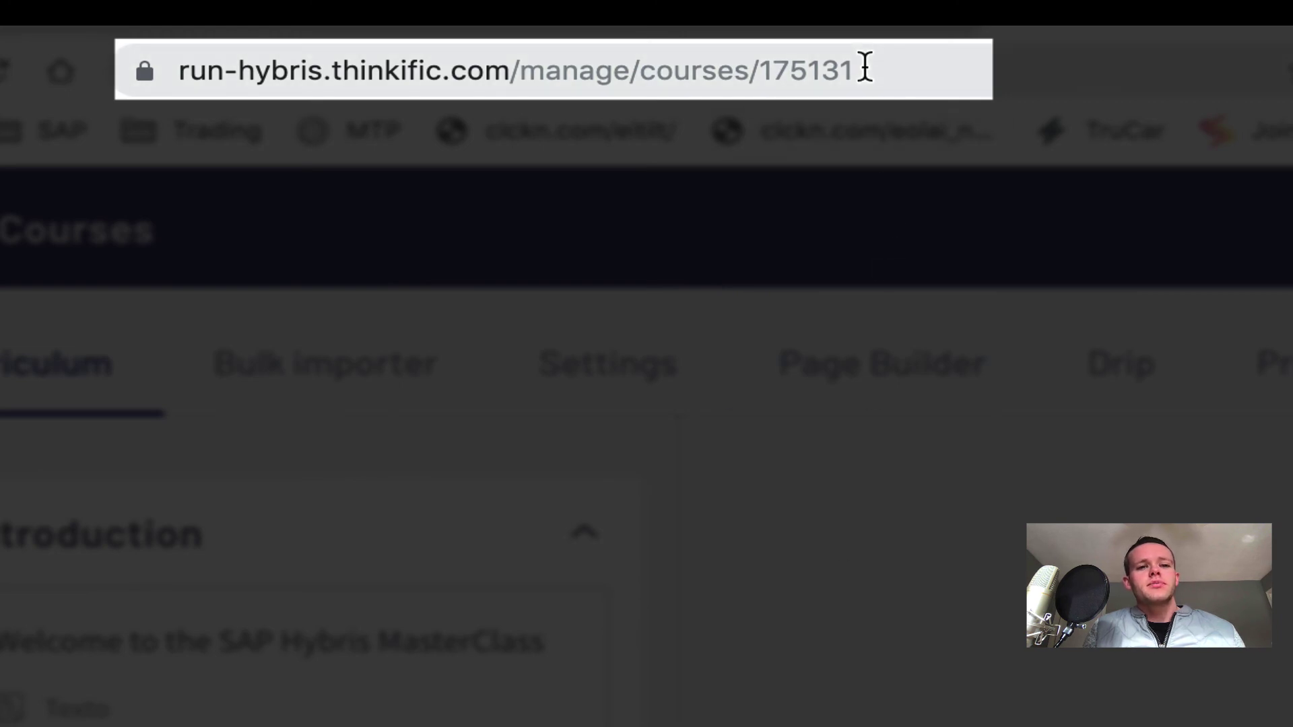
drag(863, 67, 760, 72)
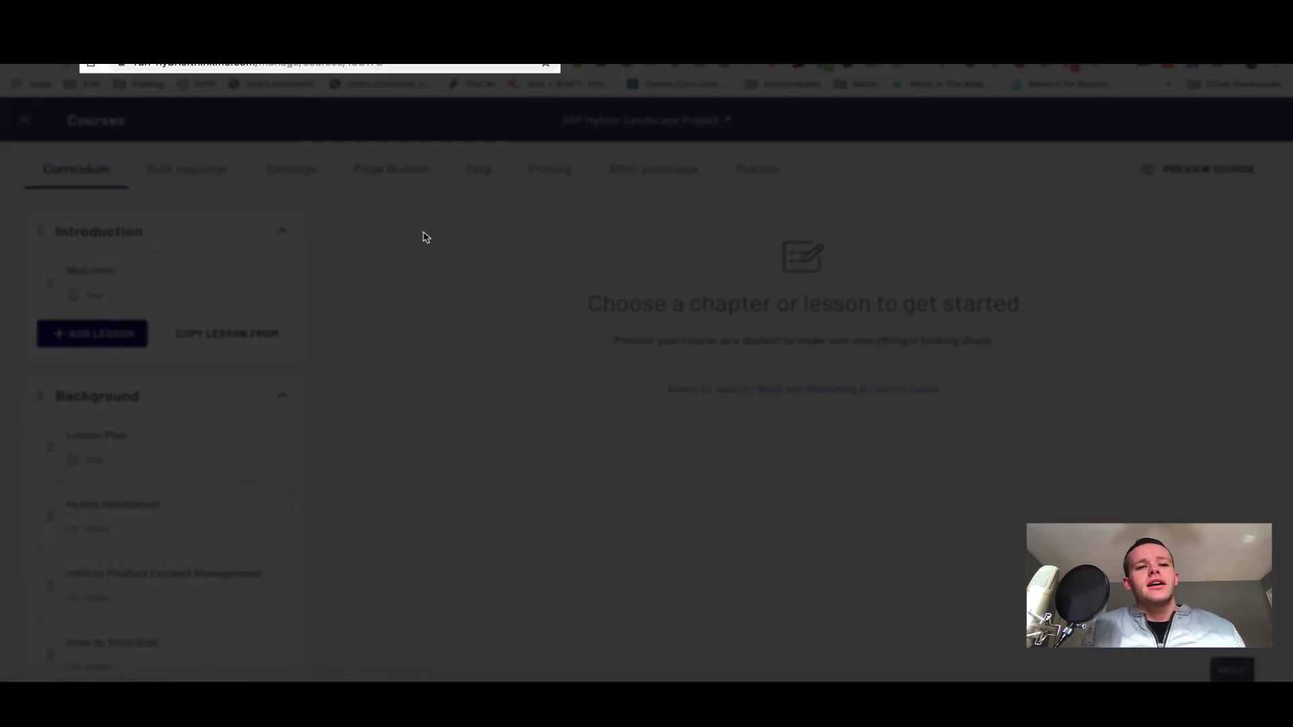
click(411, 64)
click(380, 64)
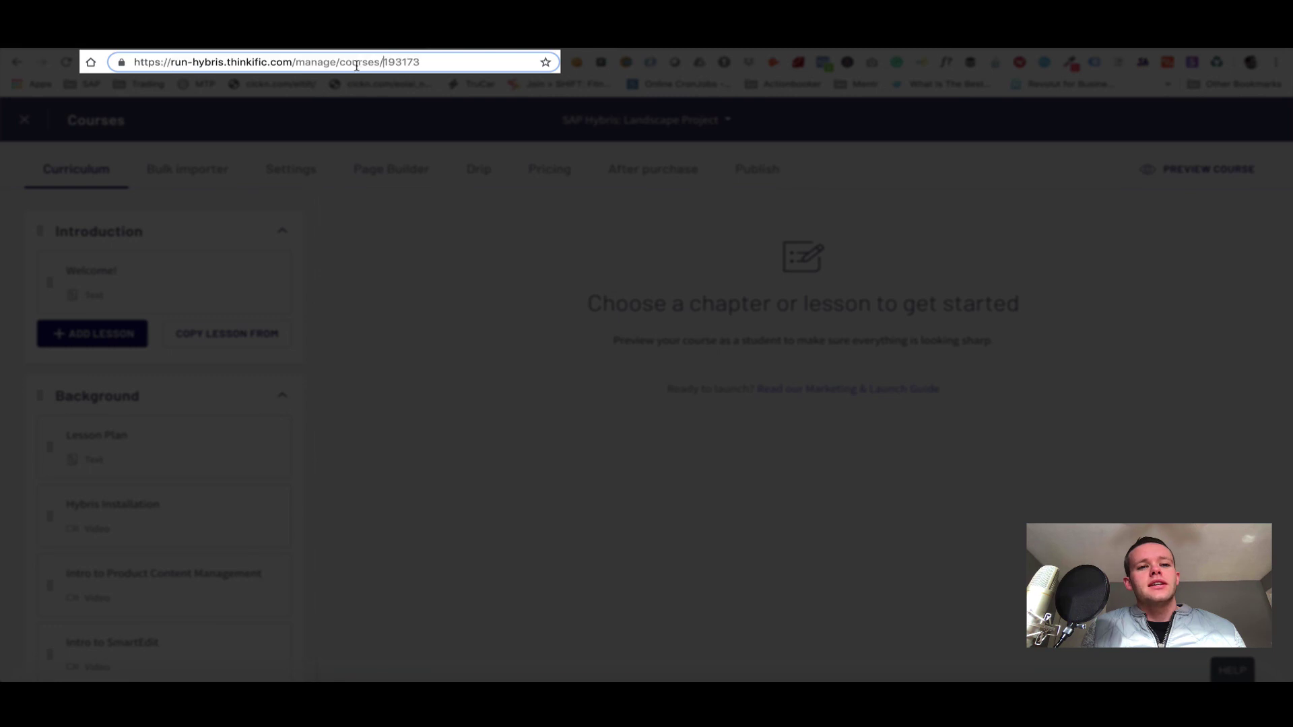
drag(382, 64, 423, 67)
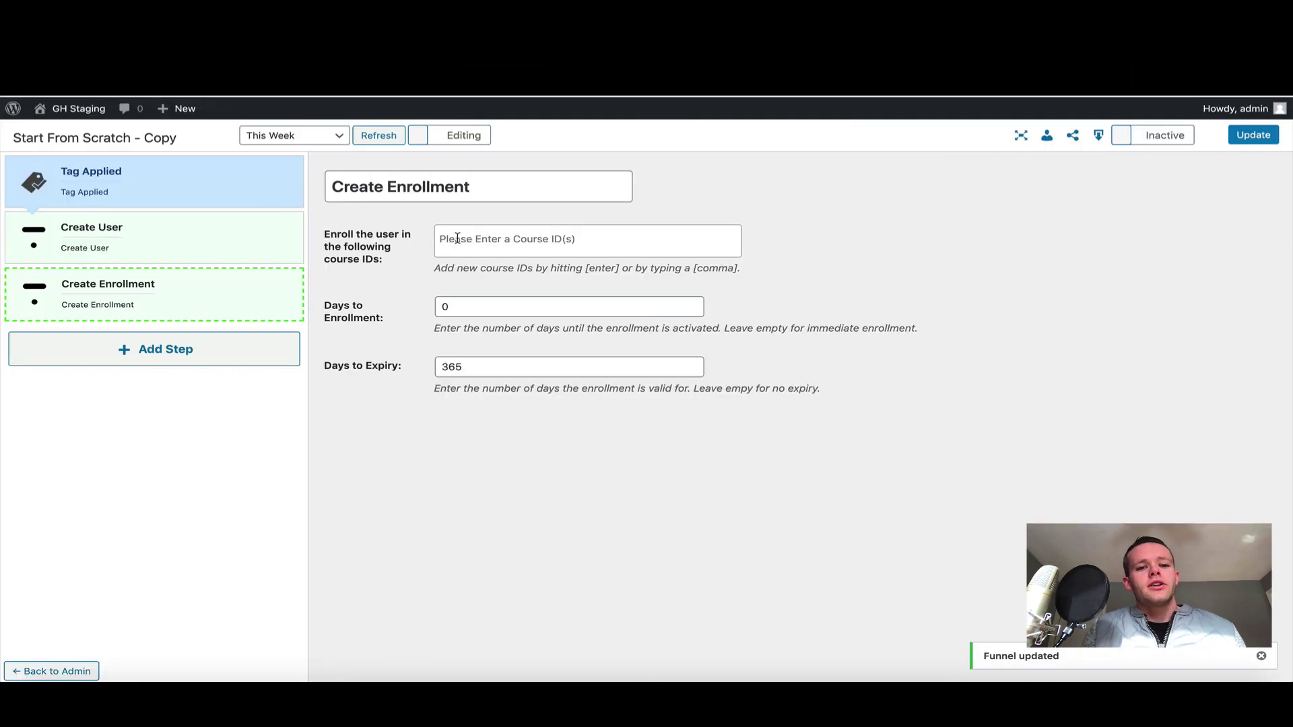
Enter course IDs 193173 (pasted) and 12345 in the Create Enrollment step.
text(193173)
key(Return)
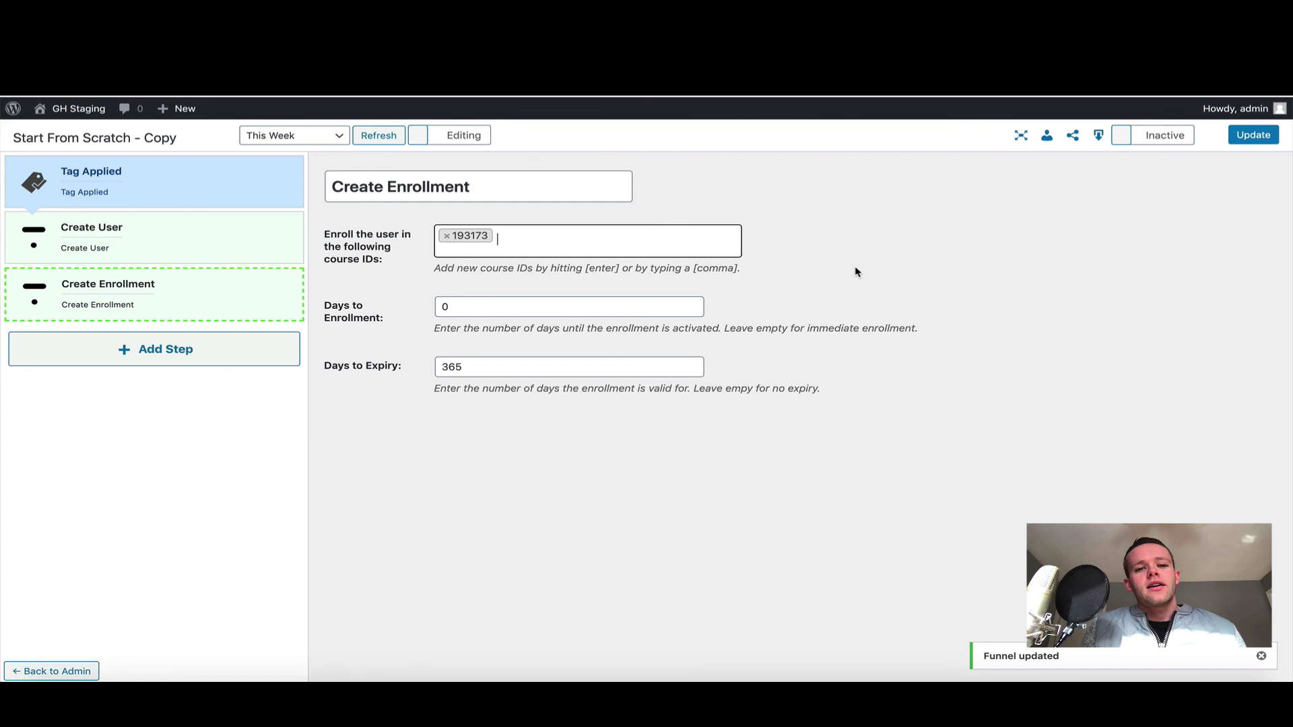
click(888, 270)
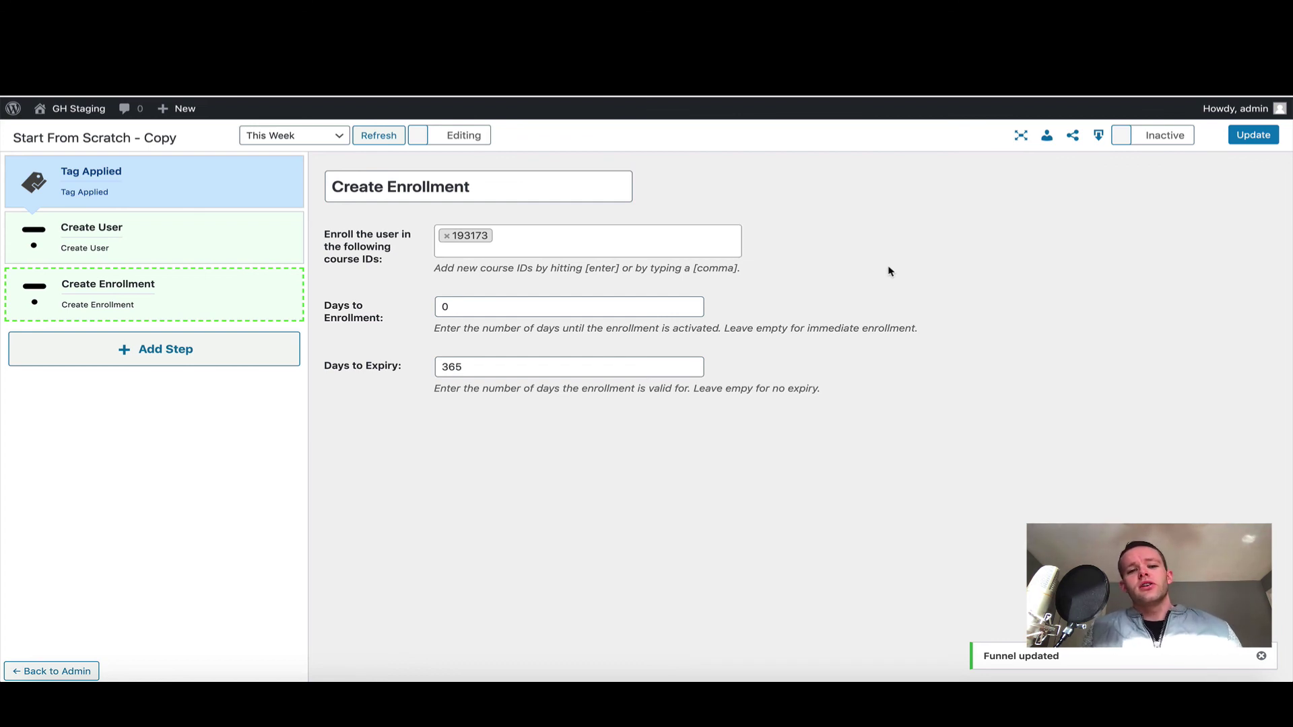
click(647, 251)
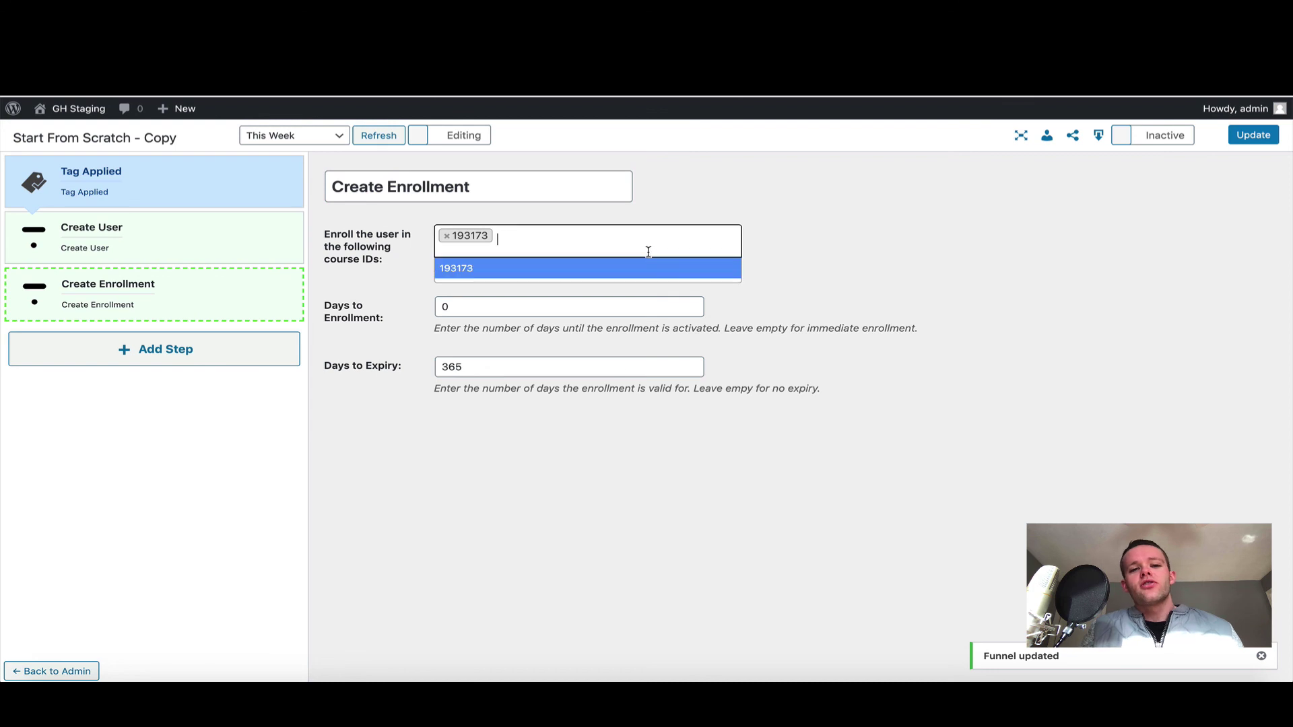
text(12345)
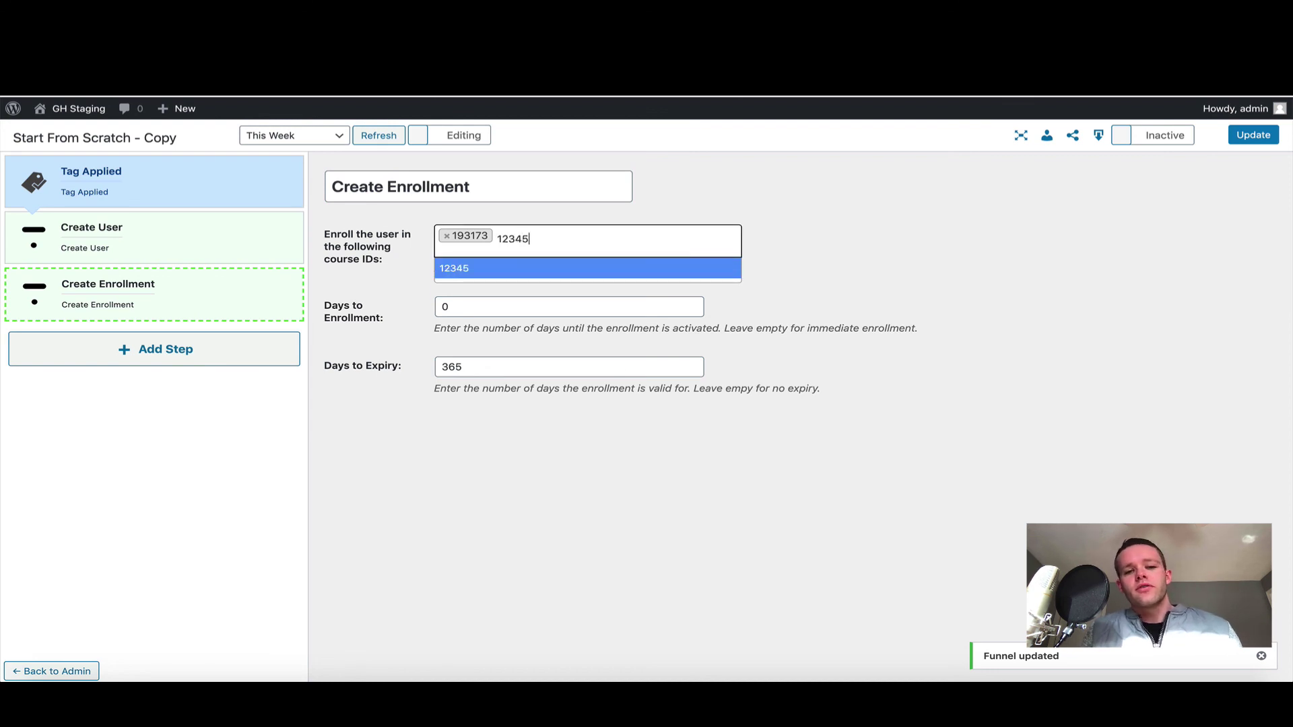
key(Return)
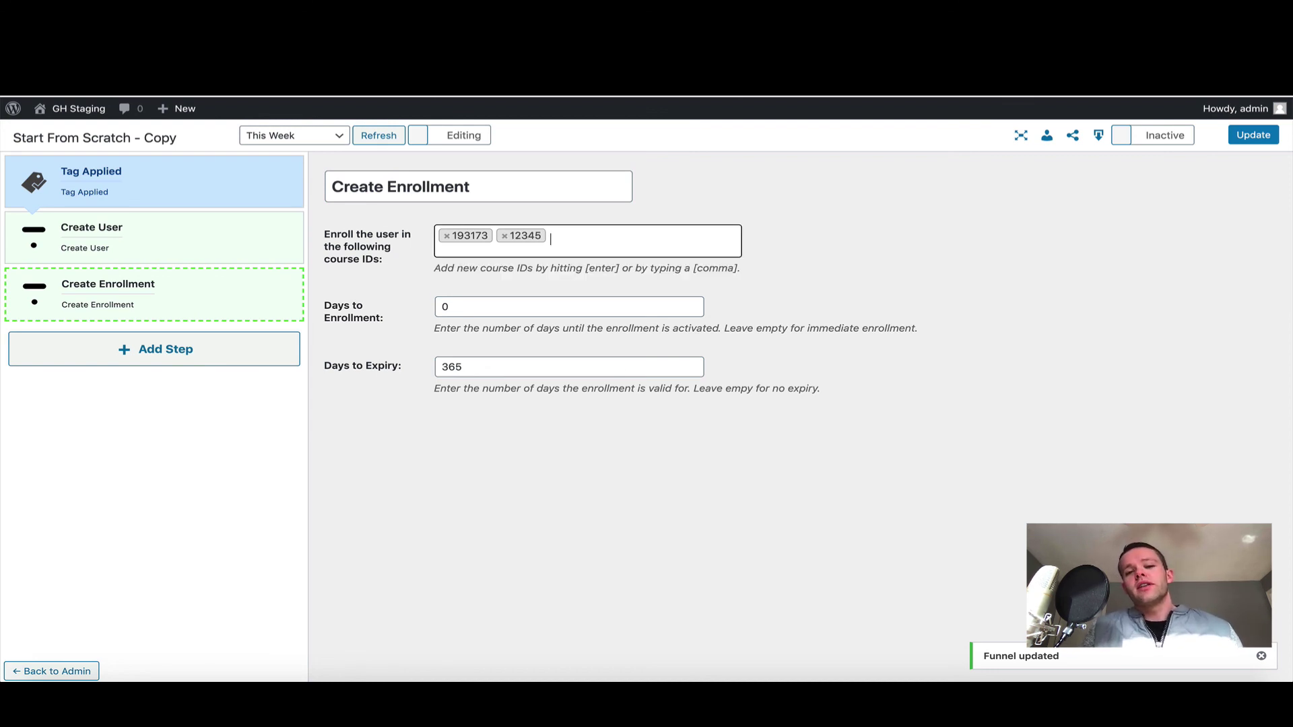